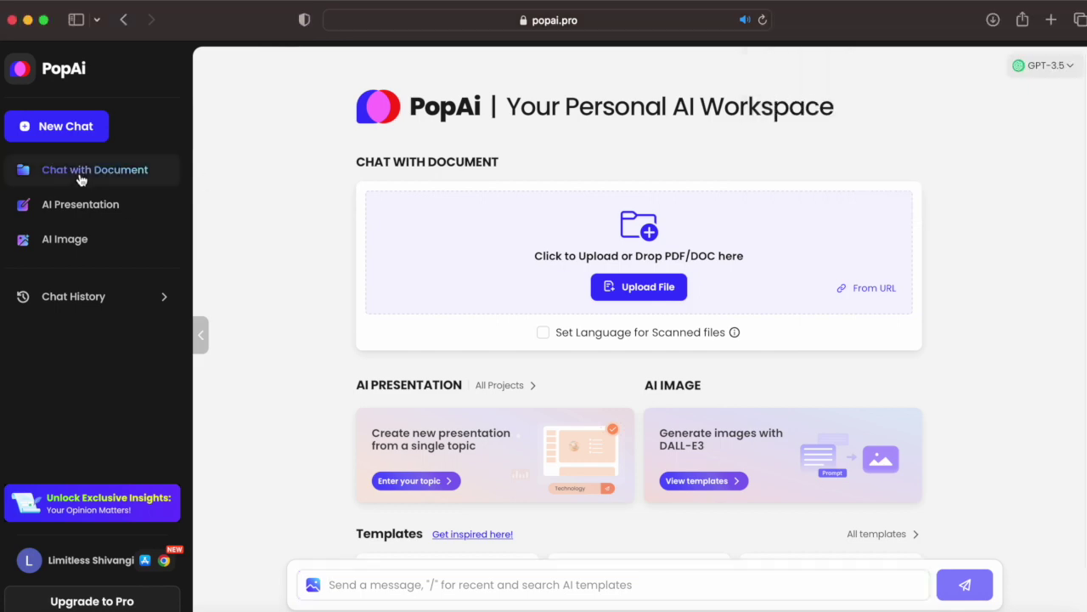
# Look through the document chat, AI Presentation and AI Image sections
pyautogui.click(80, 177)
pyautogui.click(84, 197)
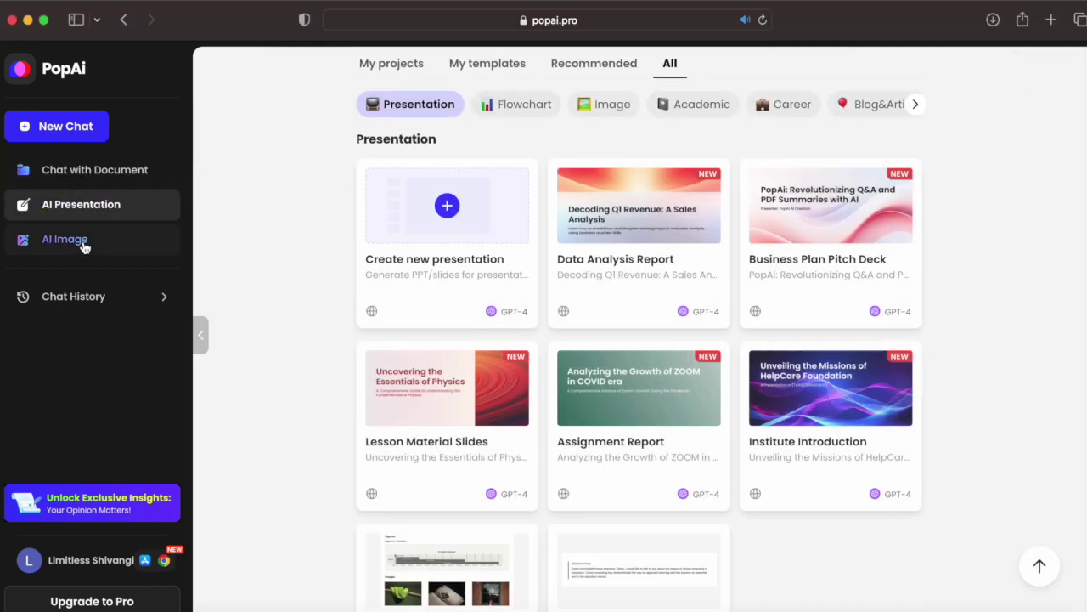
pyautogui.click(84, 242)
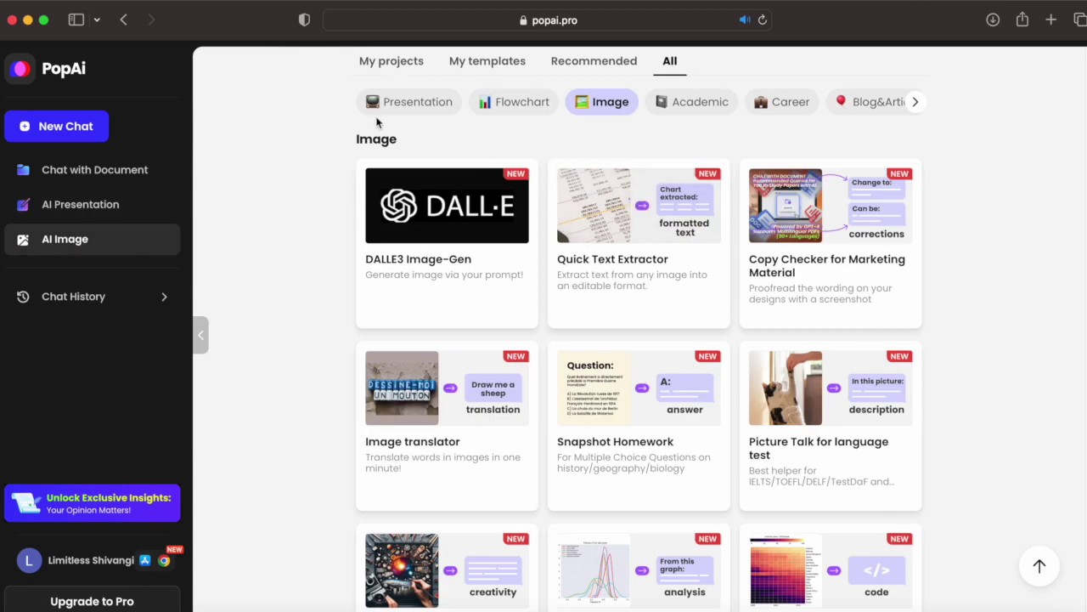
# Upload main-2.pdf from the Downloads folder to Chat with Document
pyautogui.click(123, 173)
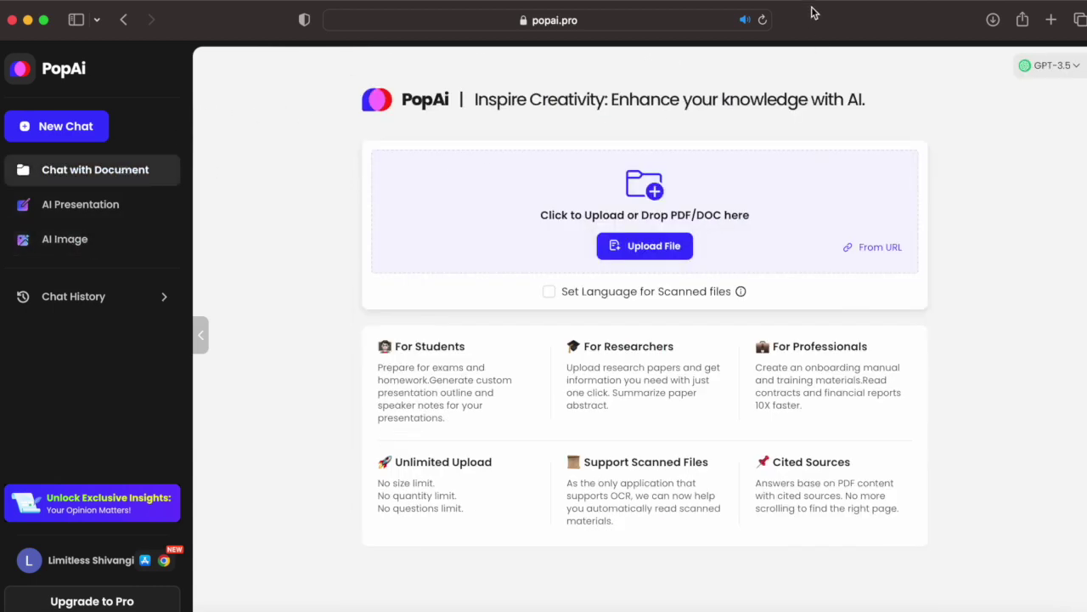
pyautogui.click(863, 2)
pyautogui.click(640, 251)
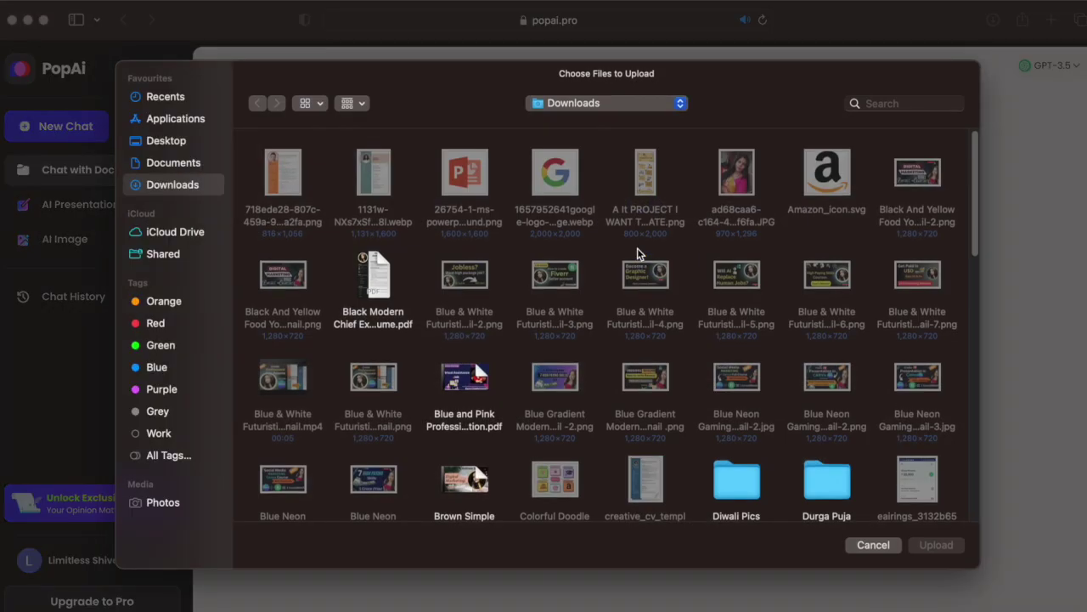
pyautogui.moveTo(977, 153); pyautogui.dragTo(958, 297)
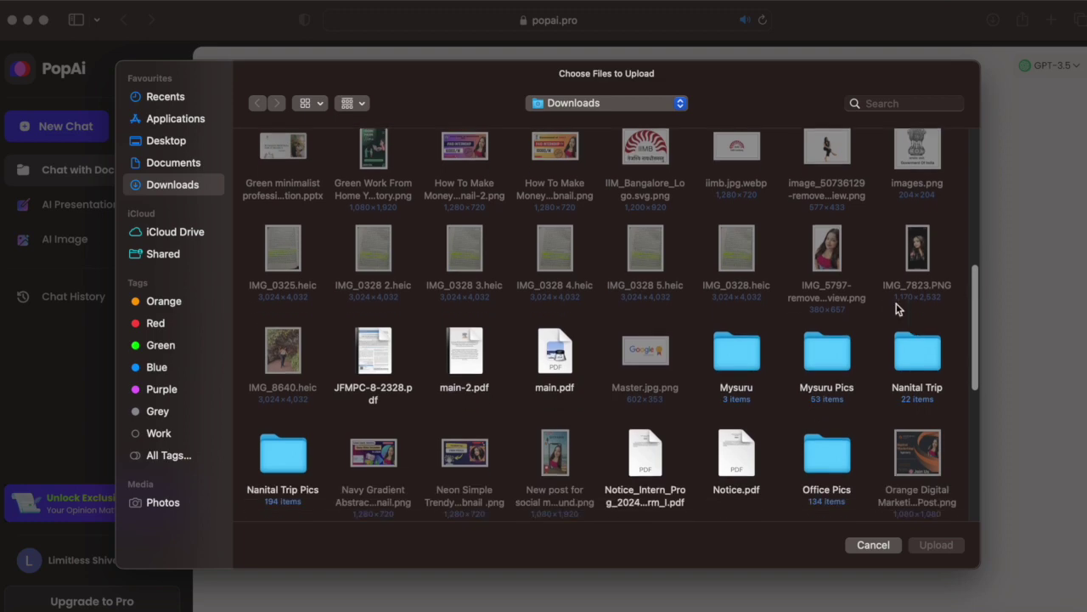
pyautogui.click(458, 344)
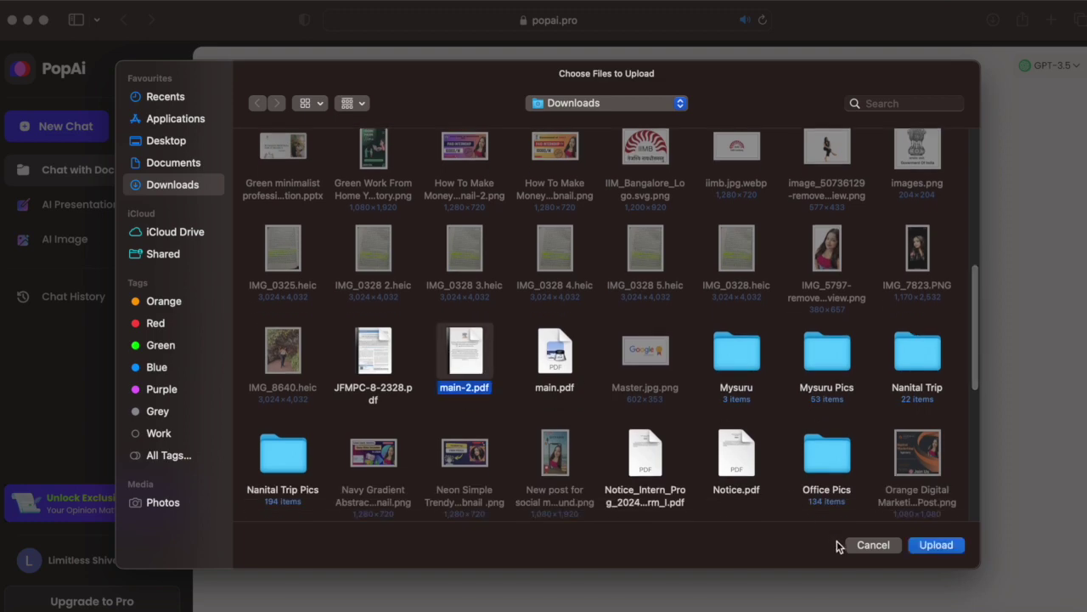
pyautogui.click(938, 544)
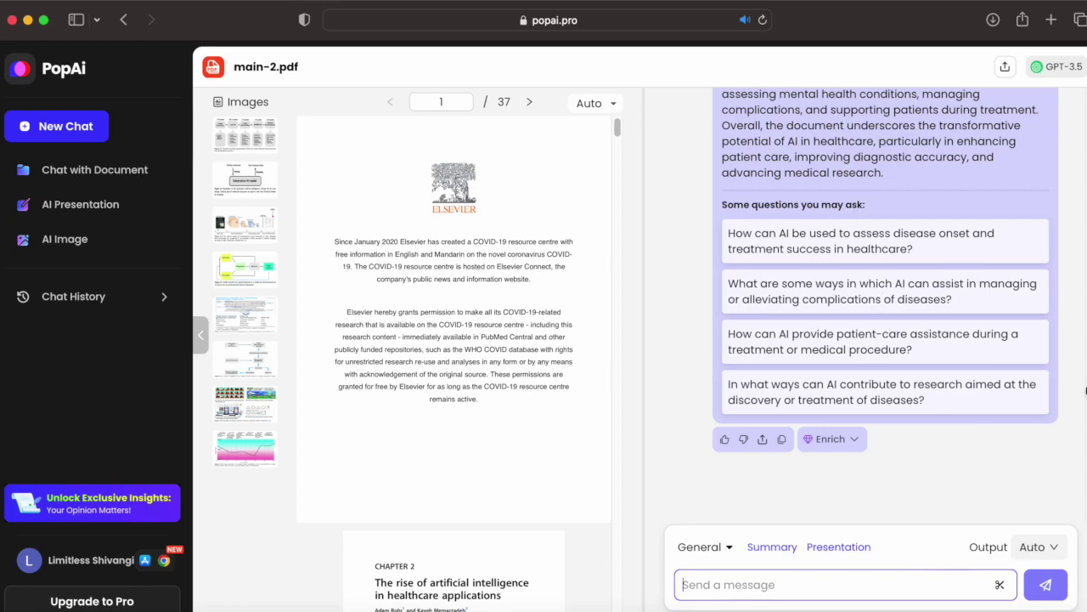
# Ask the suggested question about how AI can be used to assess disease onset and treatment success in healthcare
pyautogui.scroll(7, 1086, 231)
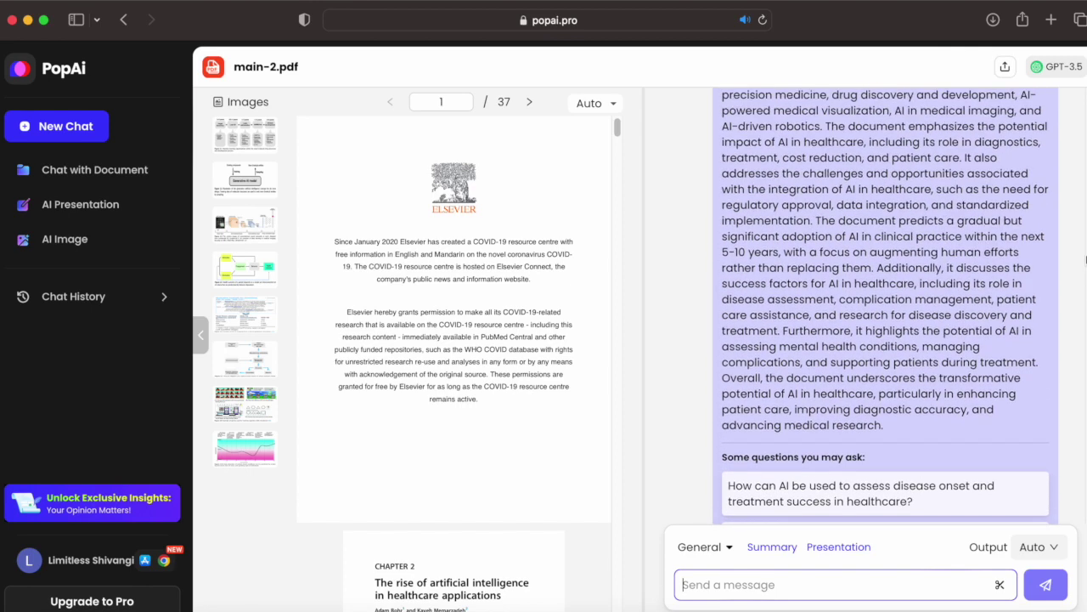
pyautogui.scroll(3, 1085, 225)
pyautogui.scroll(-2, 1085, 212)
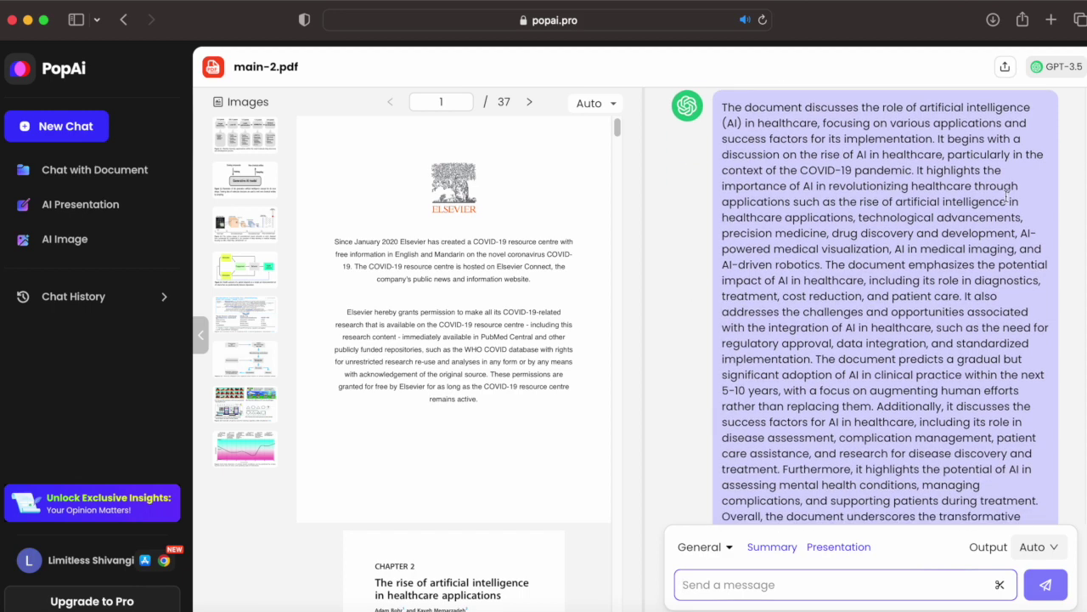
pyautogui.scroll(-5, 1086, 225)
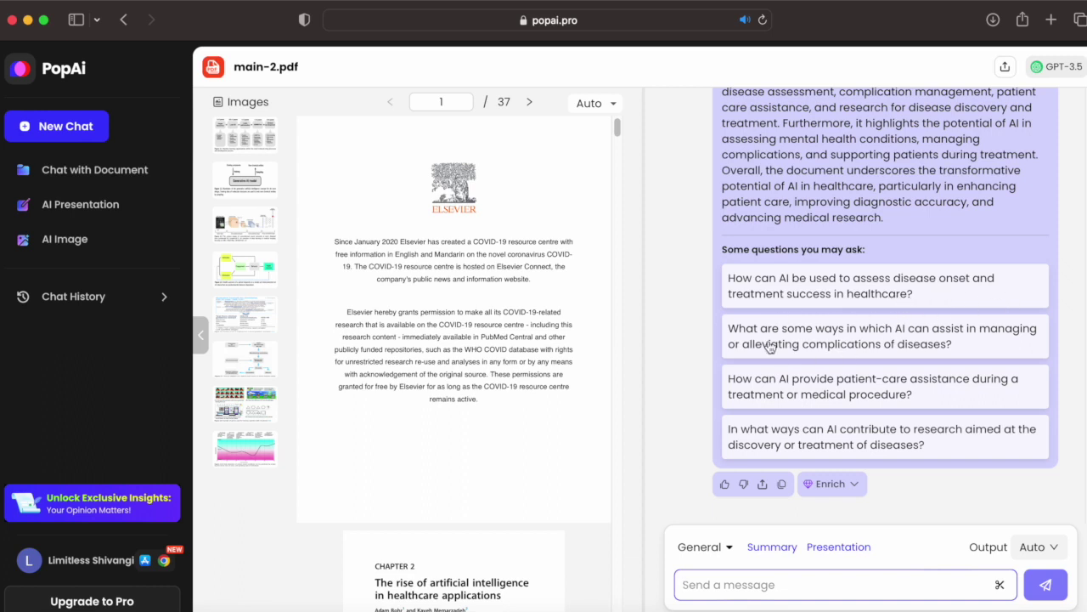
pyautogui.click(799, 297)
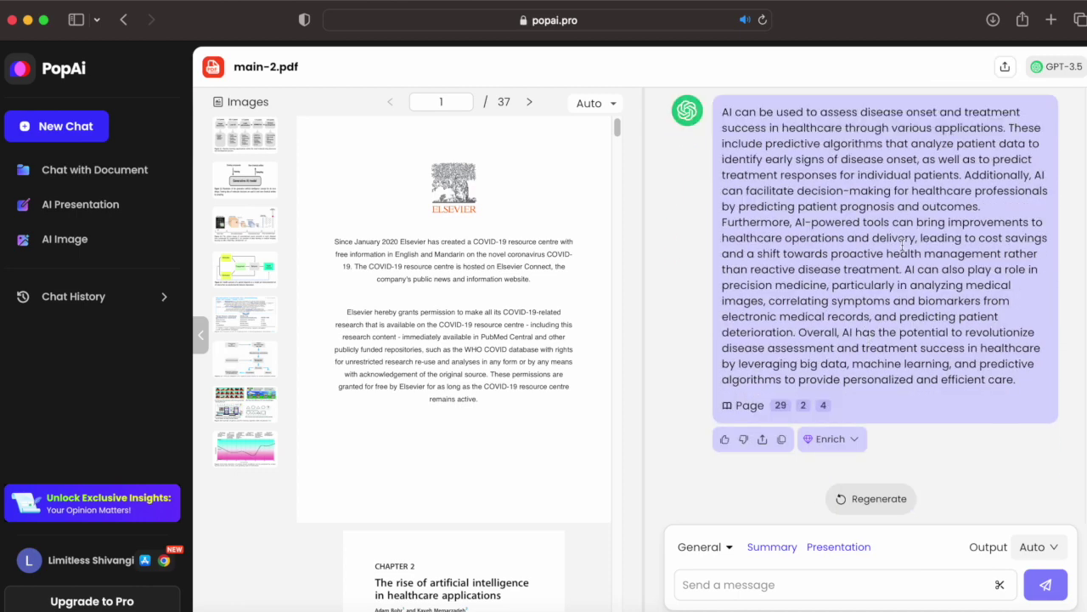
# Ask the suggested question about how AI can provide patient-care assistance during a treatment or medical procedure
pyautogui.scroll(5, 1079, 374)
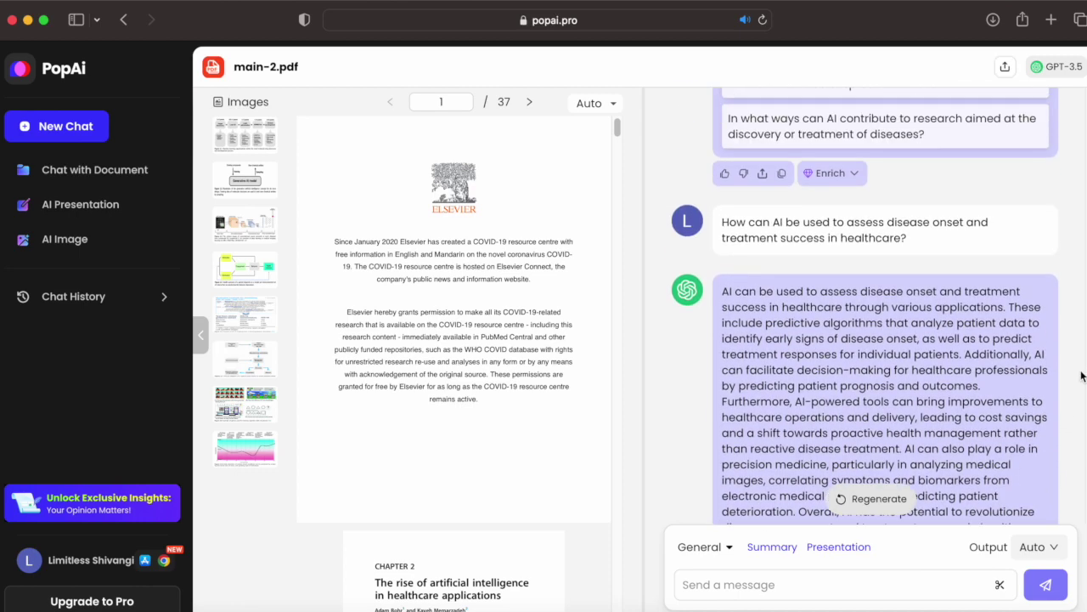
pyautogui.scroll(1, 1076, 323)
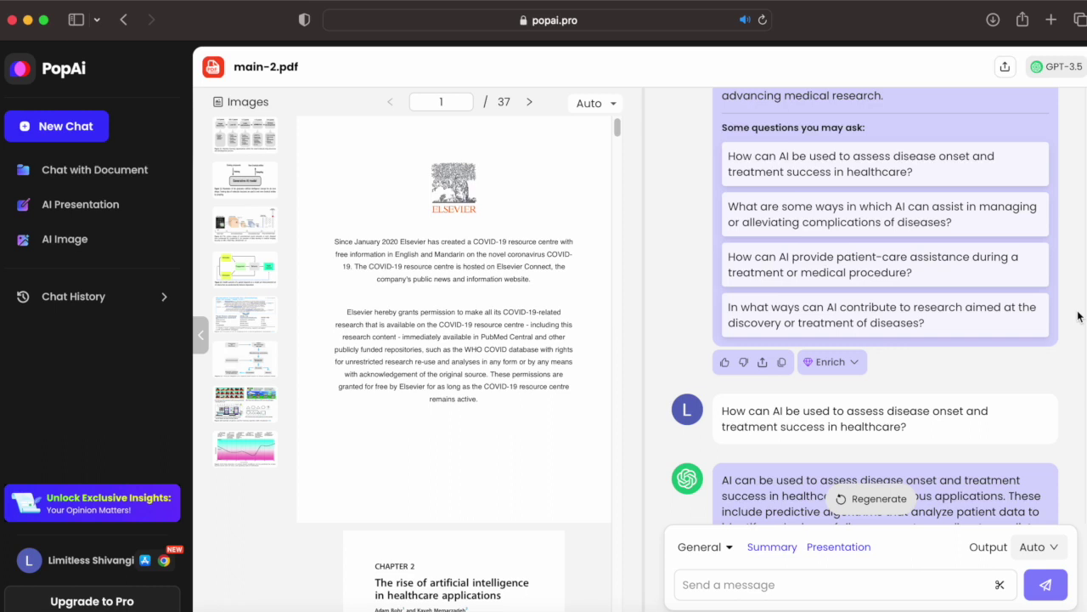
pyautogui.click(852, 274)
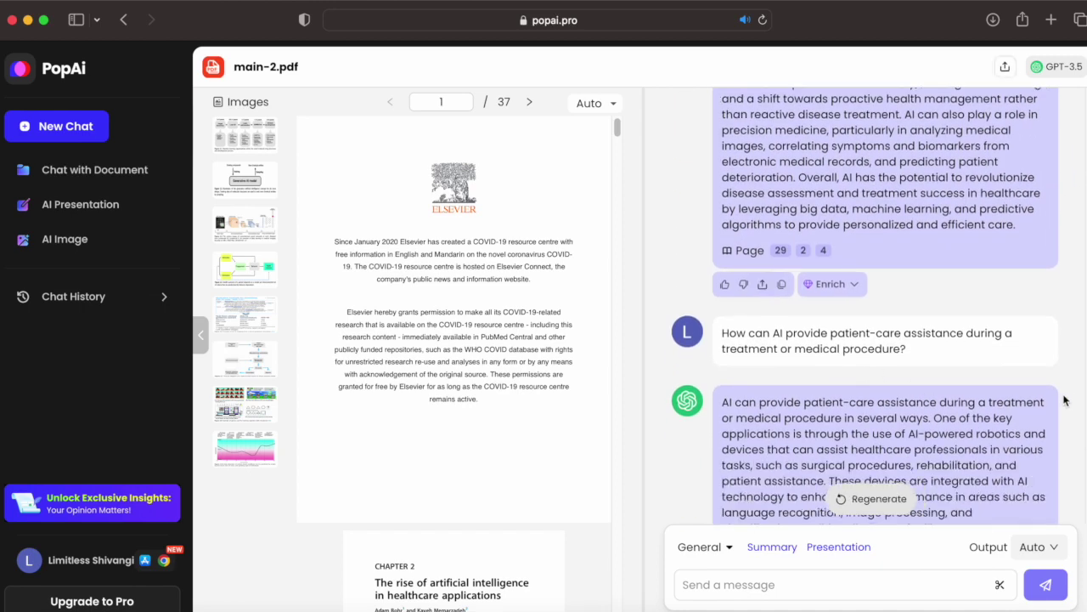
# Request a summary of the document with the preset prompt "Summarize into 5 bullet points."
pyautogui.scroll(-3, 1085, 436)
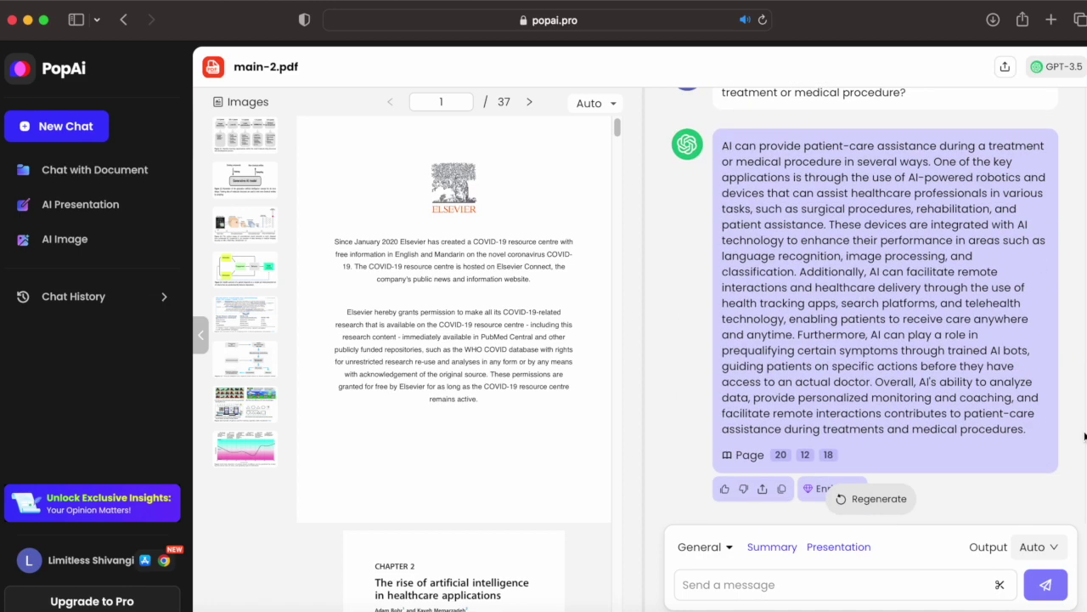
pyautogui.scroll(-1, 1085, 436)
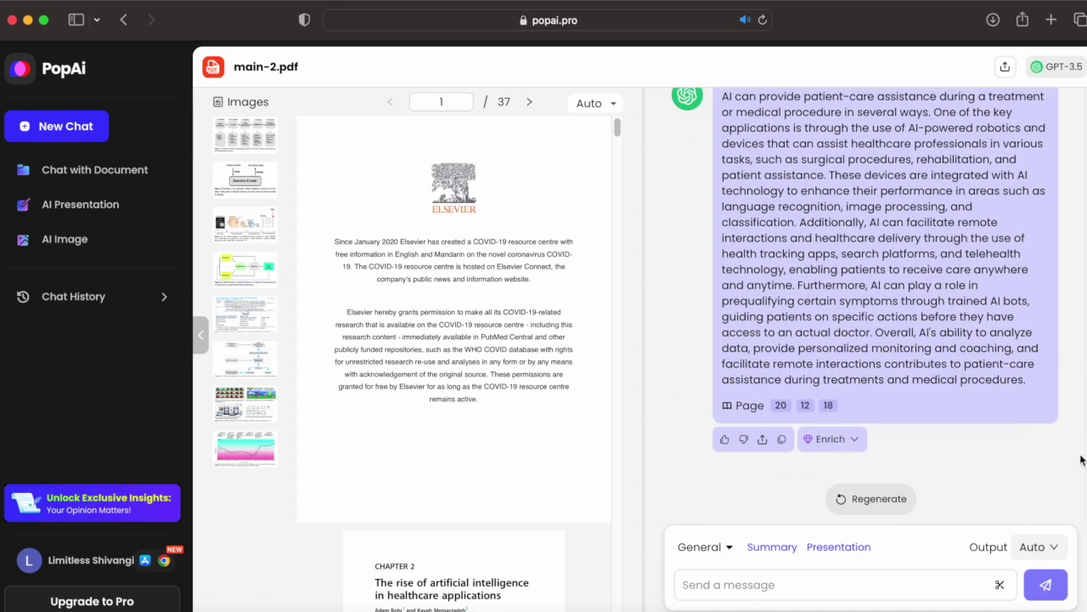
pyautogui.click(775, 547)
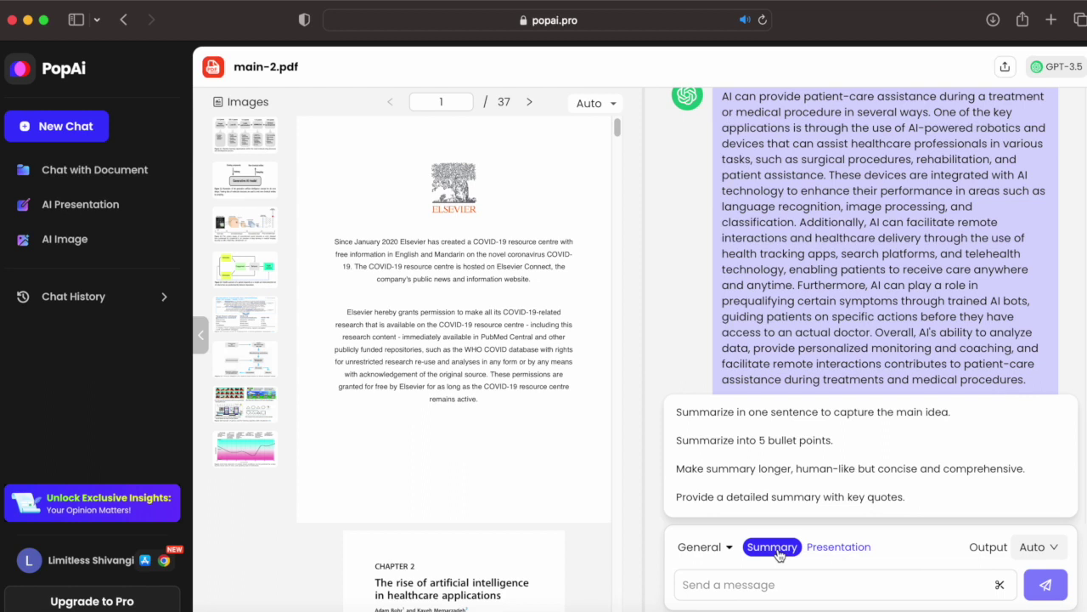
pyautogui.click(758, 444)
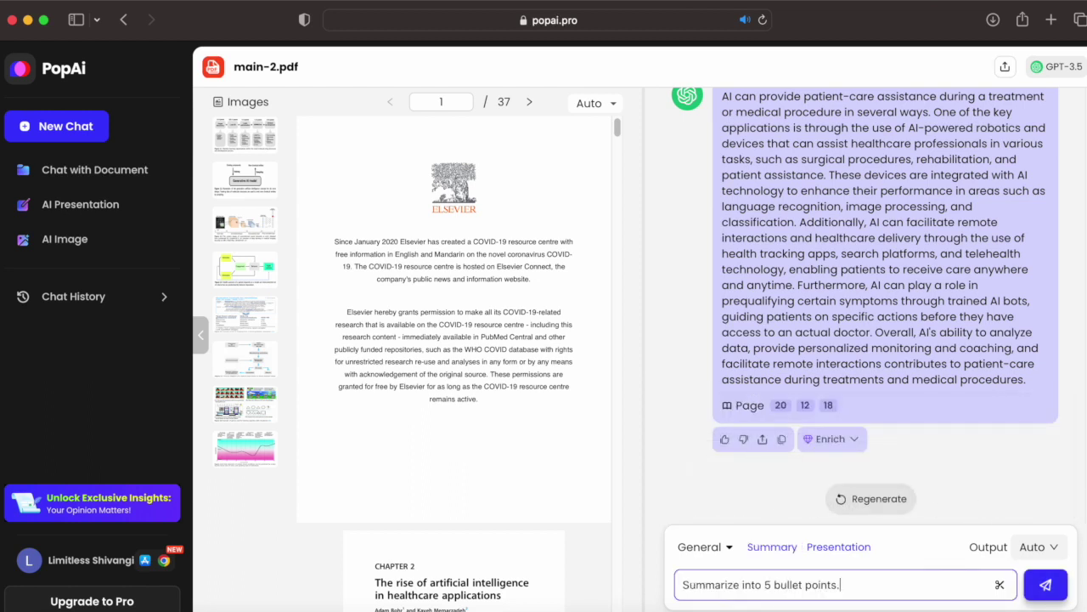
pyautogui.press('Return')
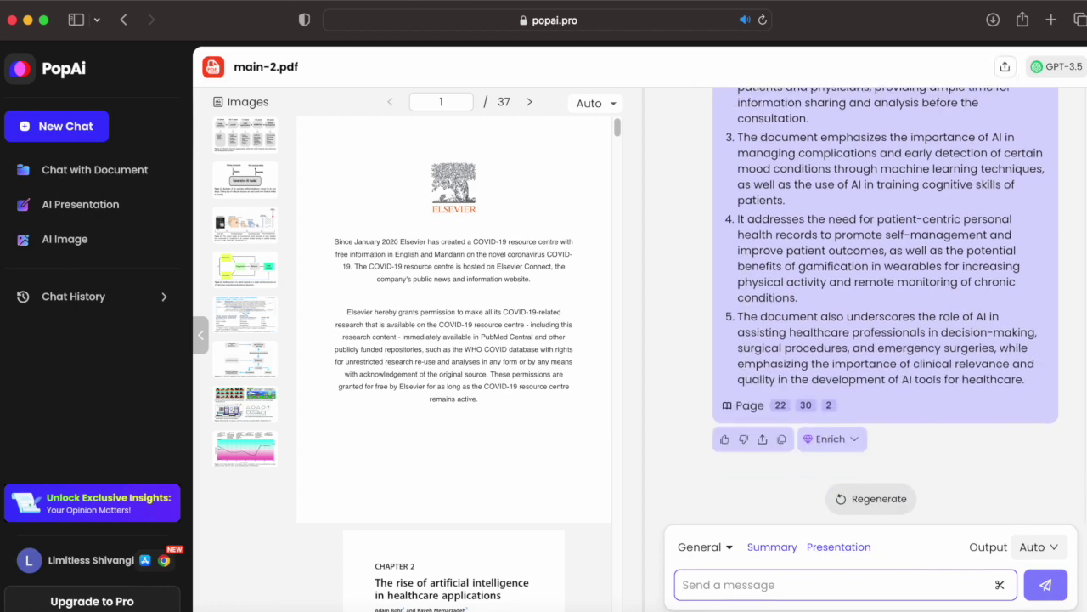
# Examine the bullet-point summary of the document and the preset prompts for creating a presentation outline
pyautogui.scroll(5, 1081, 448)
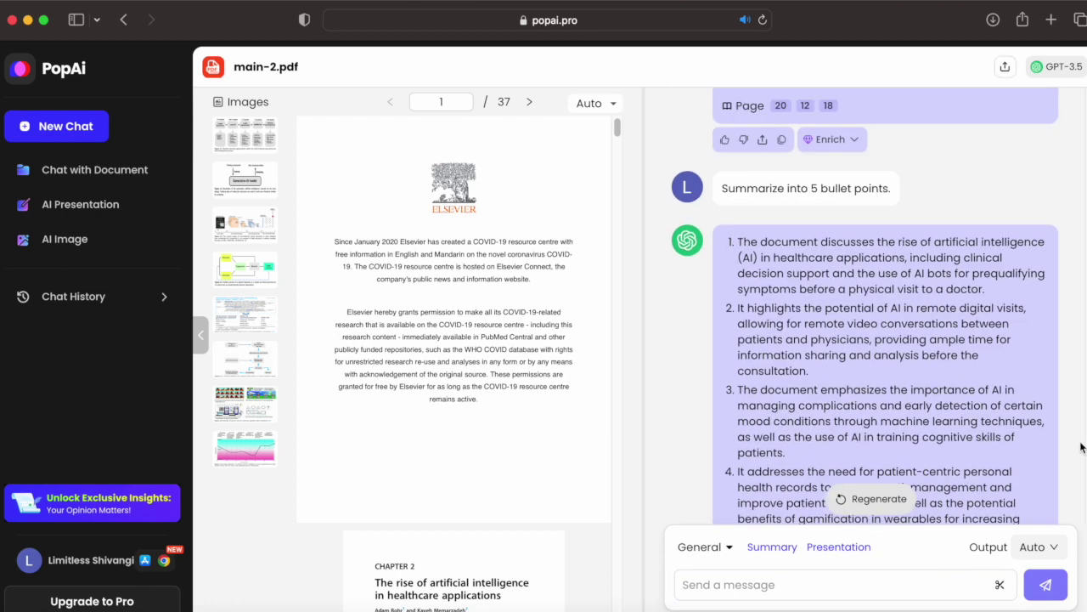
pyautogui.scroll(-5, 1082, 447)
pyautogui.scroll(2, 1079, 463)
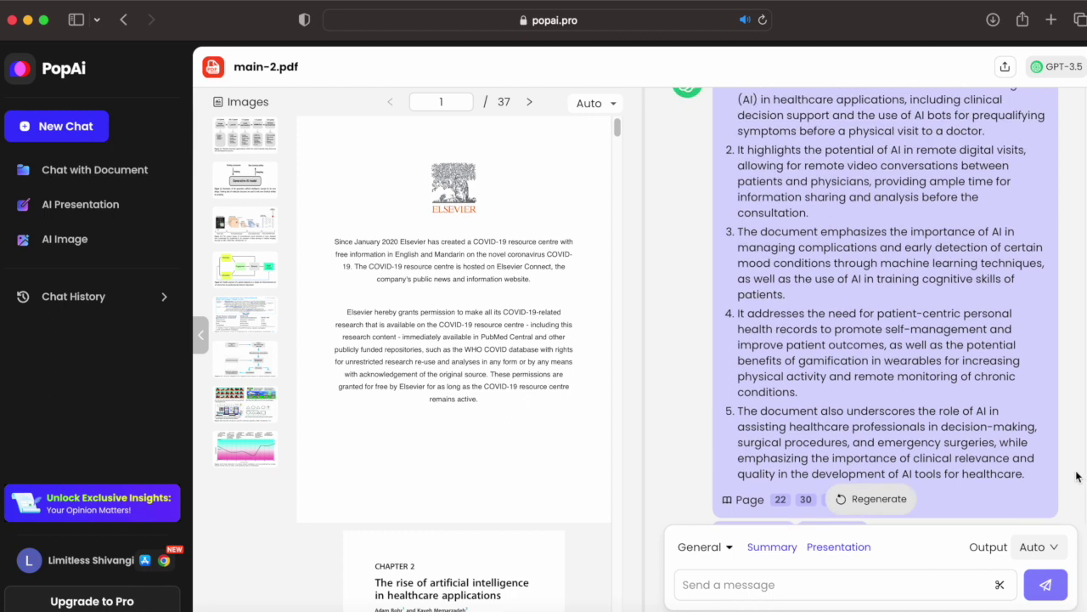
pyautogui.scroll(-2, 1075, 487)
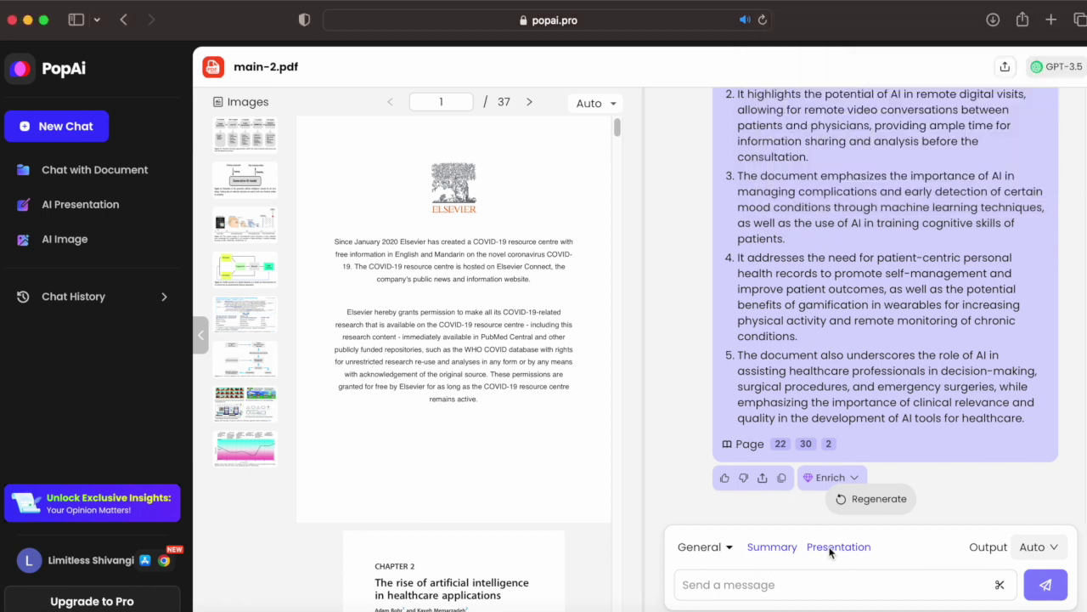
pyautogui.click(831, 548)
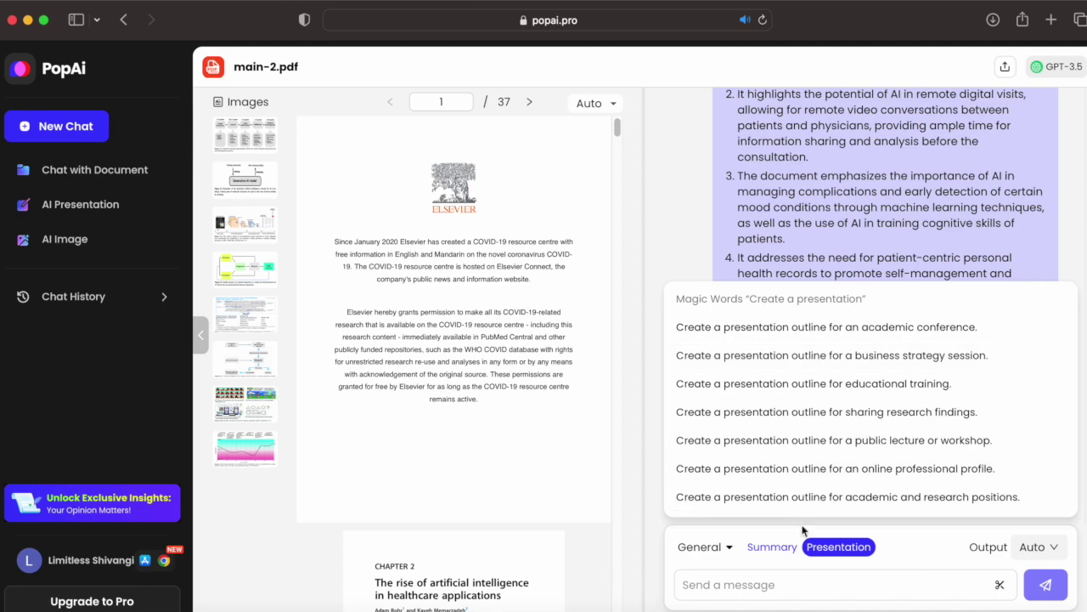
pyautogui.click(837, 546)
pyautogui.click(835, 548)
pyautogui.click(831, 552)
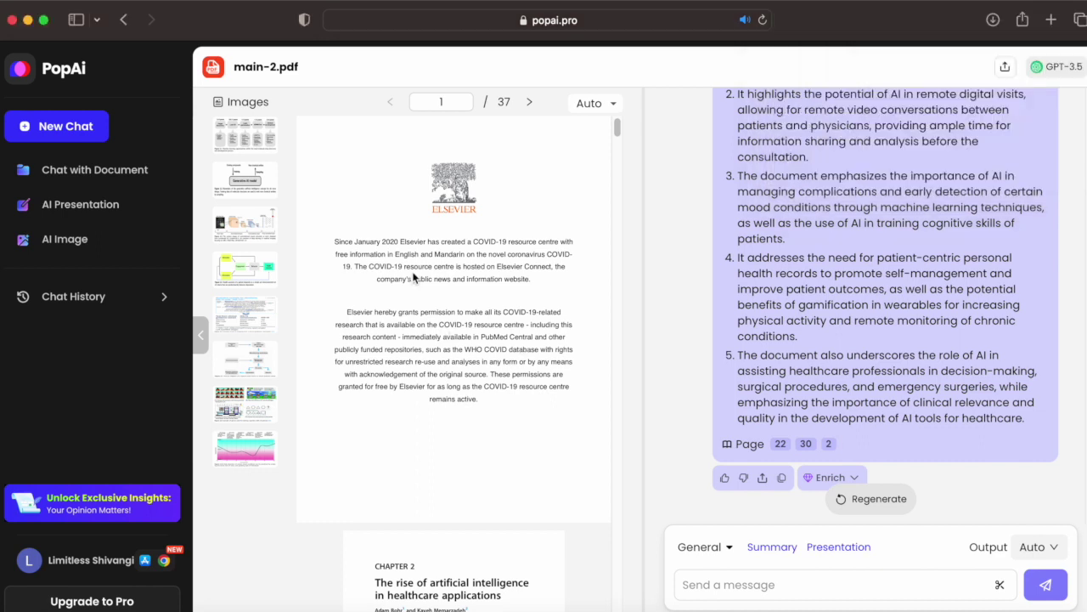
# Try to translate the Generative AI model figure on page 9 into English, dismiss the upgrade offer and reselect the figure
pyautogui.click(251, 183)
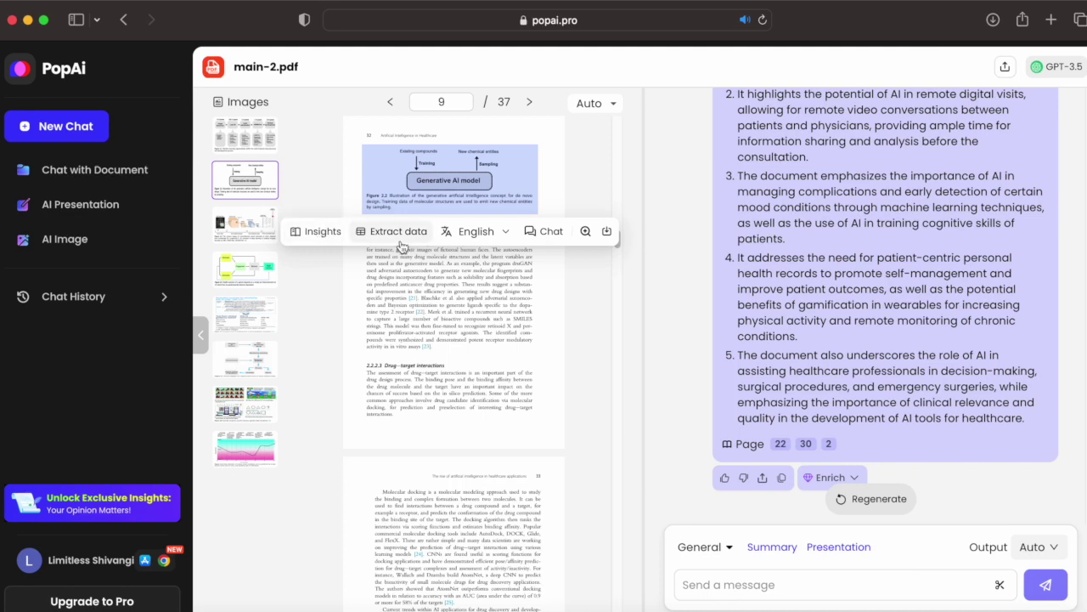
pyautogui.click(503, 243)
pyautogui.click(503, 243)
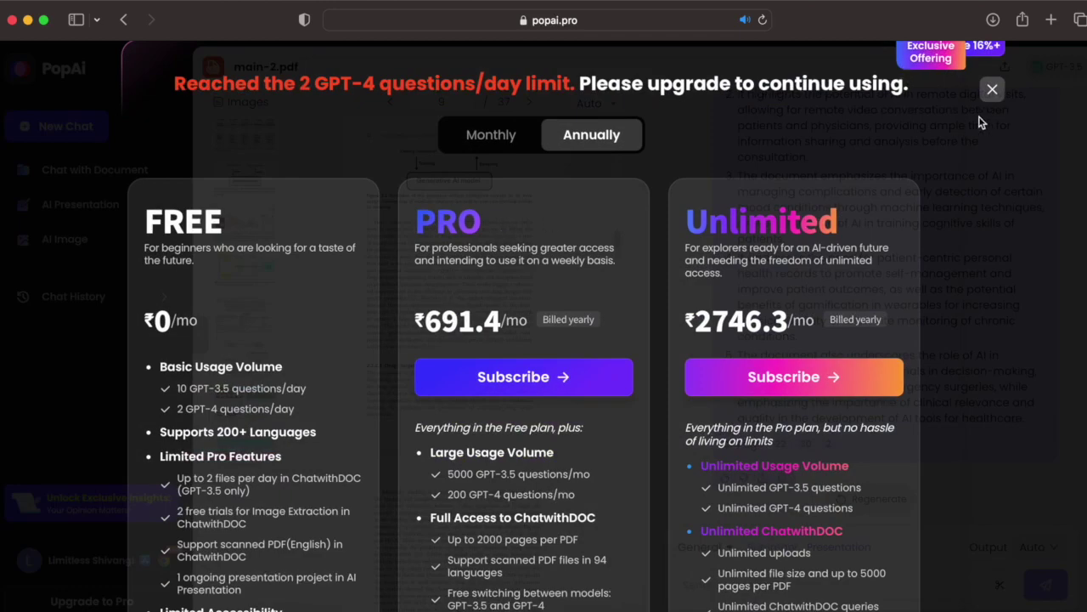
pyautogui.click(991, 90)
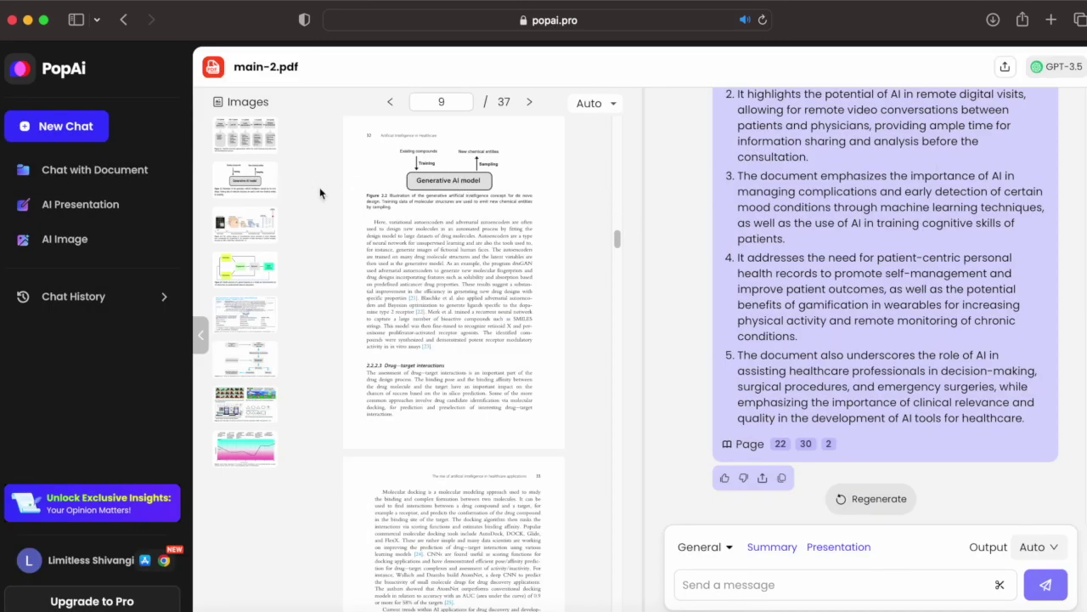
pyautogui.click(274, 189)
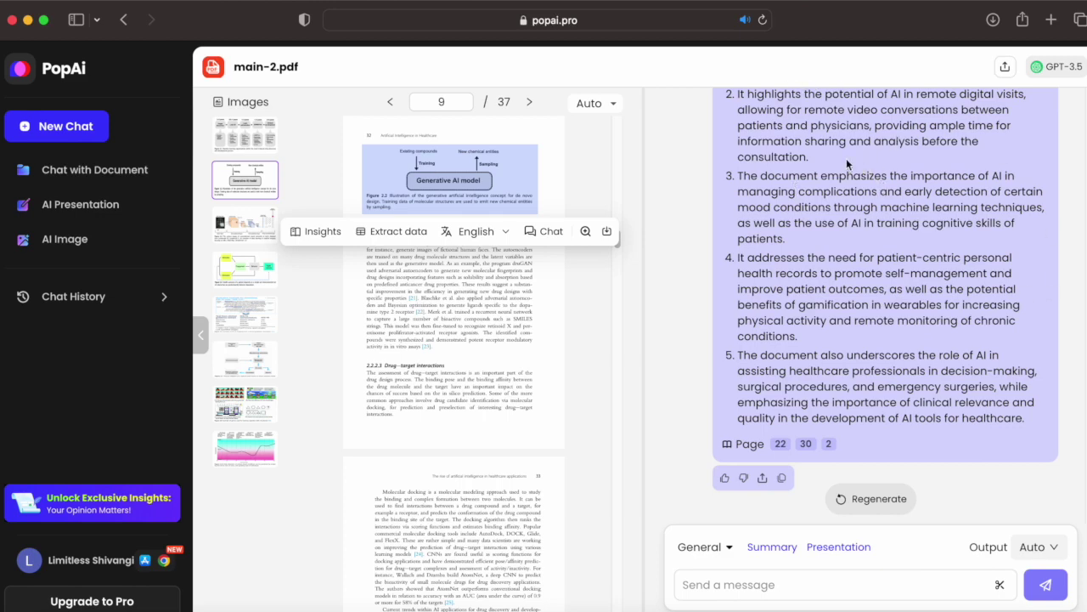
# Copy the text of all messages in the document conversation and check the browser's options for sharing the page
pyautogui.click(1004, 72)
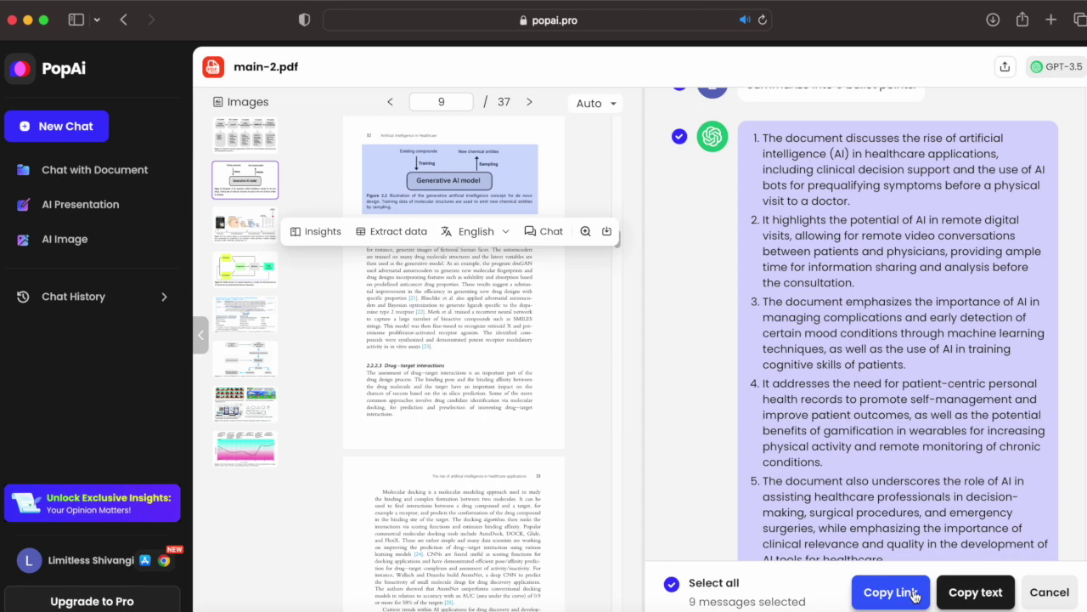
pyautogui.click(976, 594)
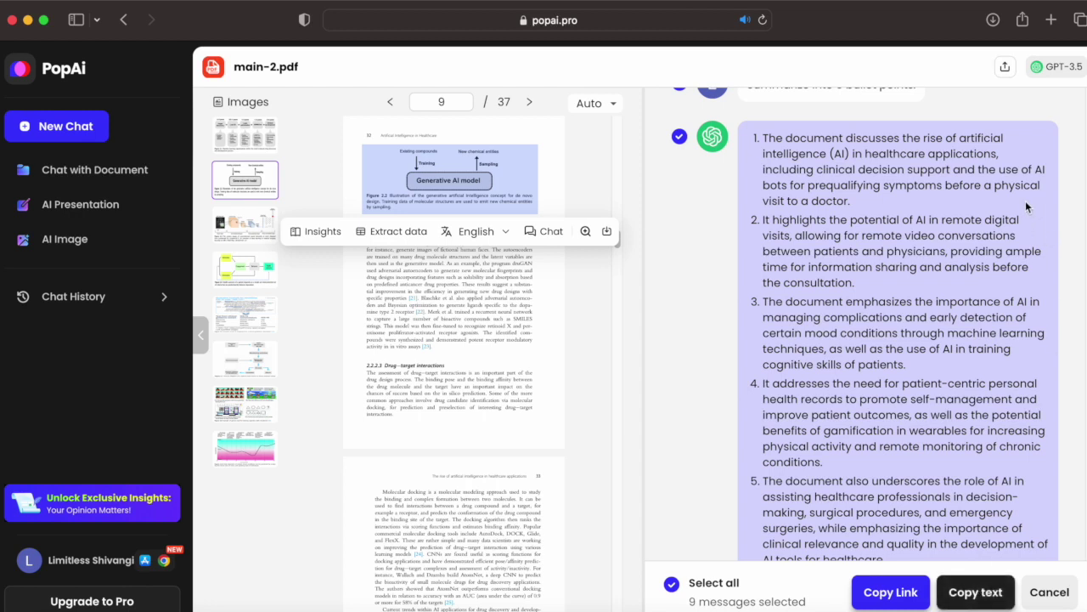
pyautogui.click(1024, 26)
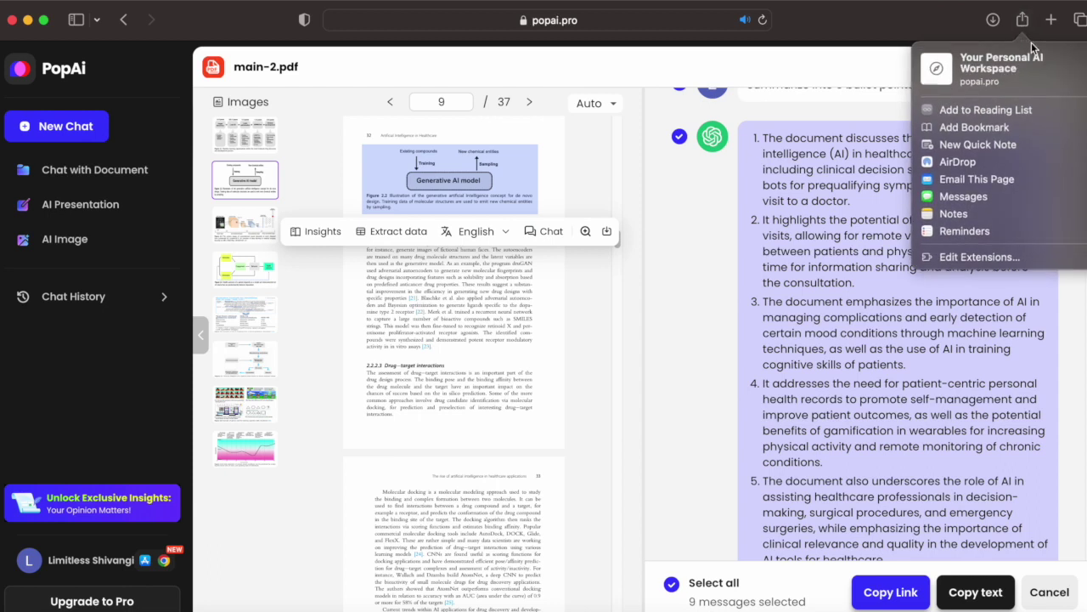
pyautogui.click(864, 164)
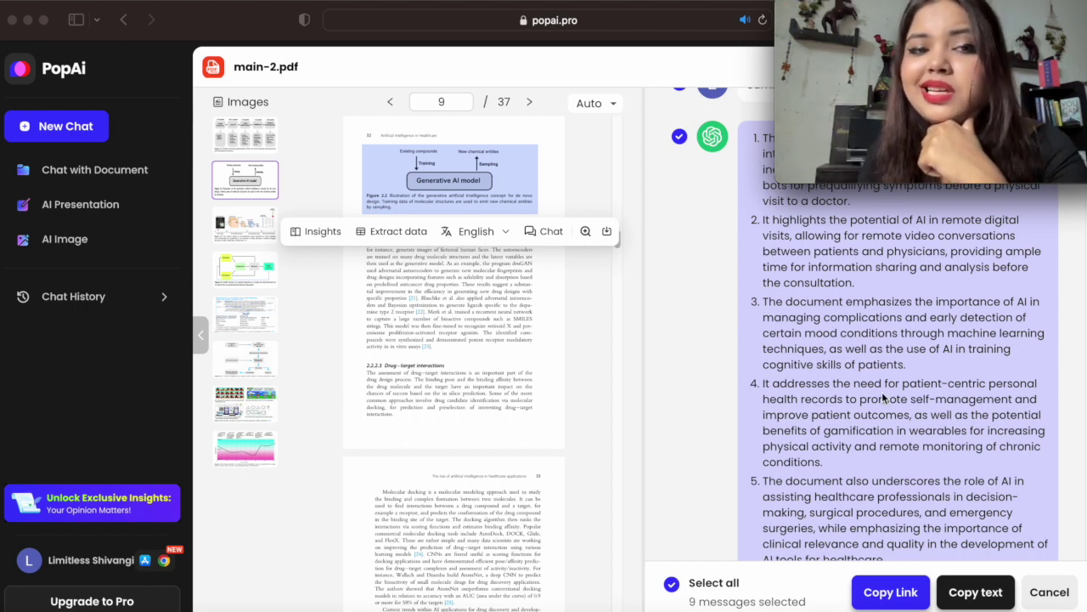
# Leave the document conversation and open the AI Presentation template gallery
pyautogui.moveTo(794, 155)
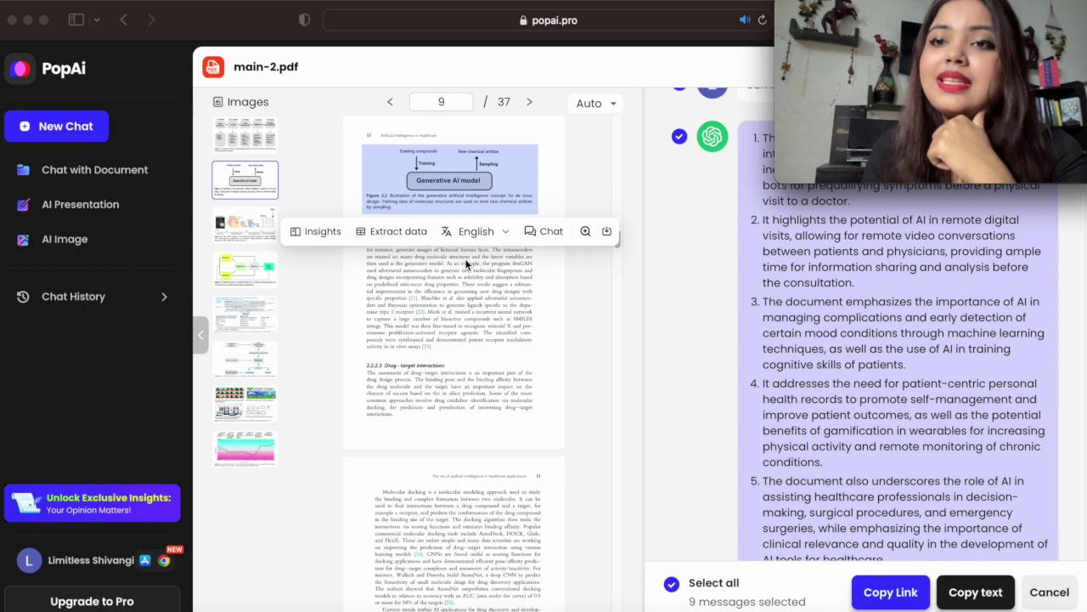
pyautogui.click(130, 173)
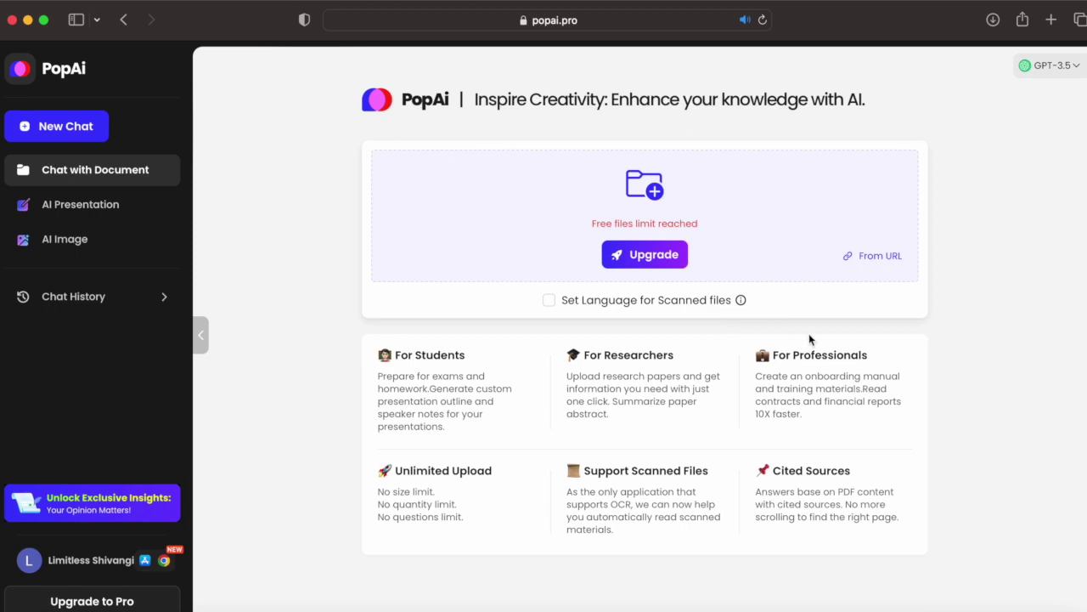
pyautogui.click(75, 215)
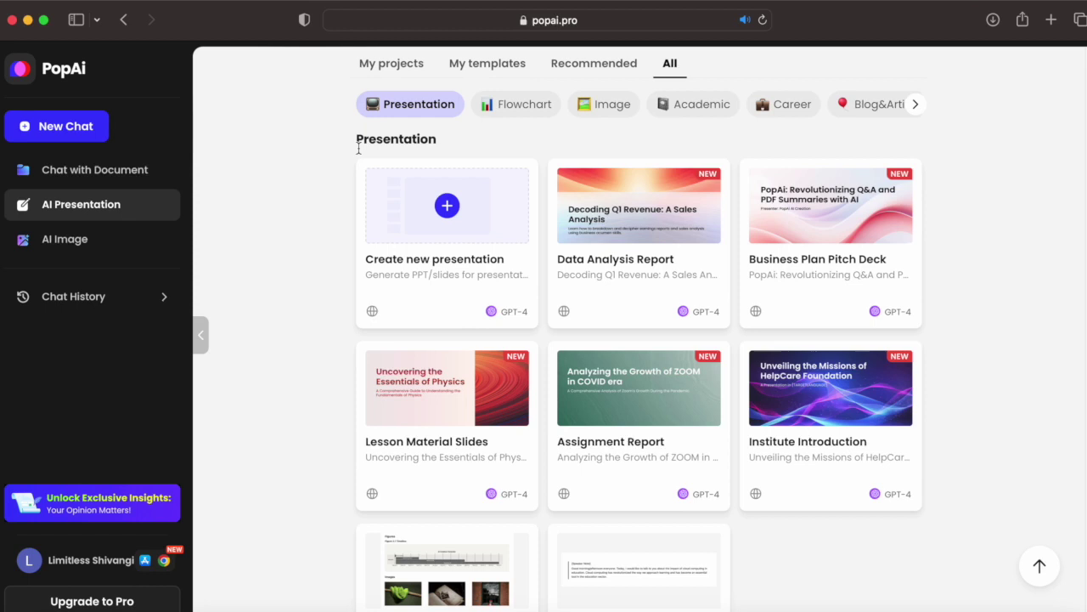
# Start a new presentation on the topic "What is Artificial Intelligence" and submit it to generate the outline
pyautogui.click(446, 207)
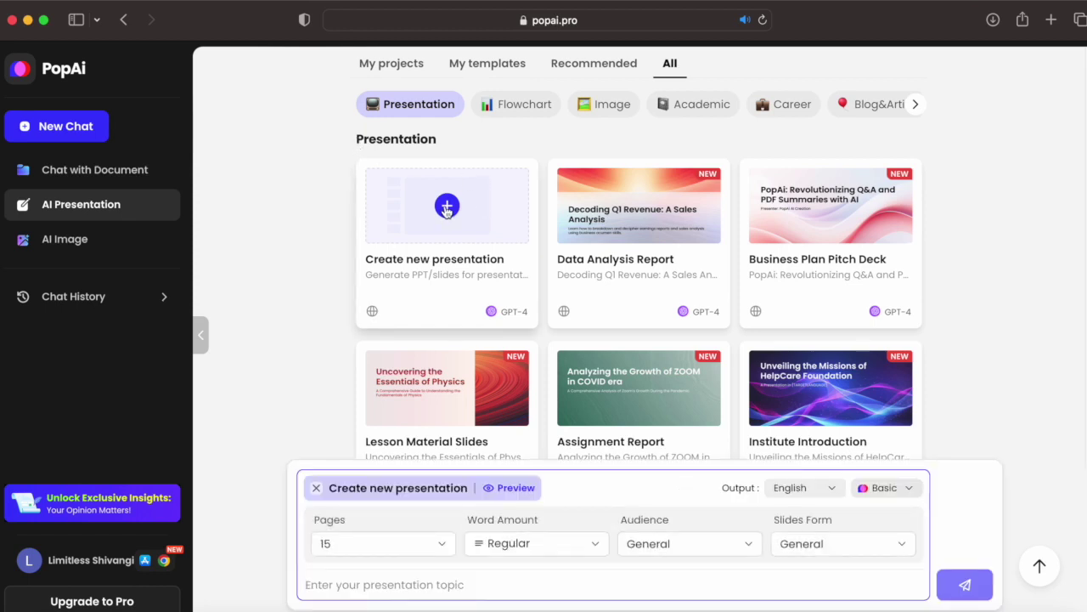
pyautogui.click(850, 11)
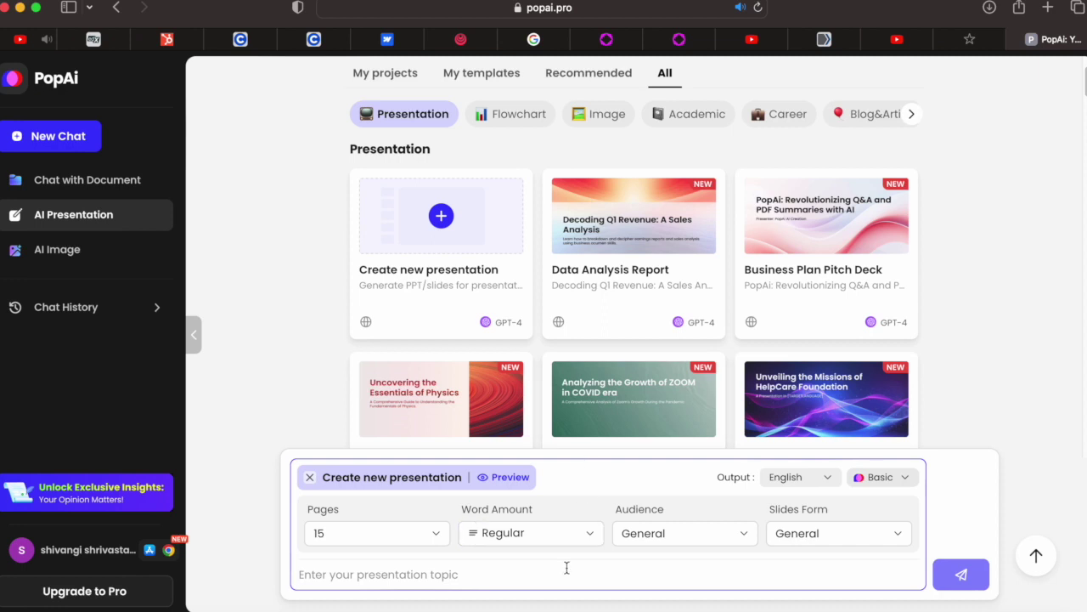
pyautogui.write('What ')
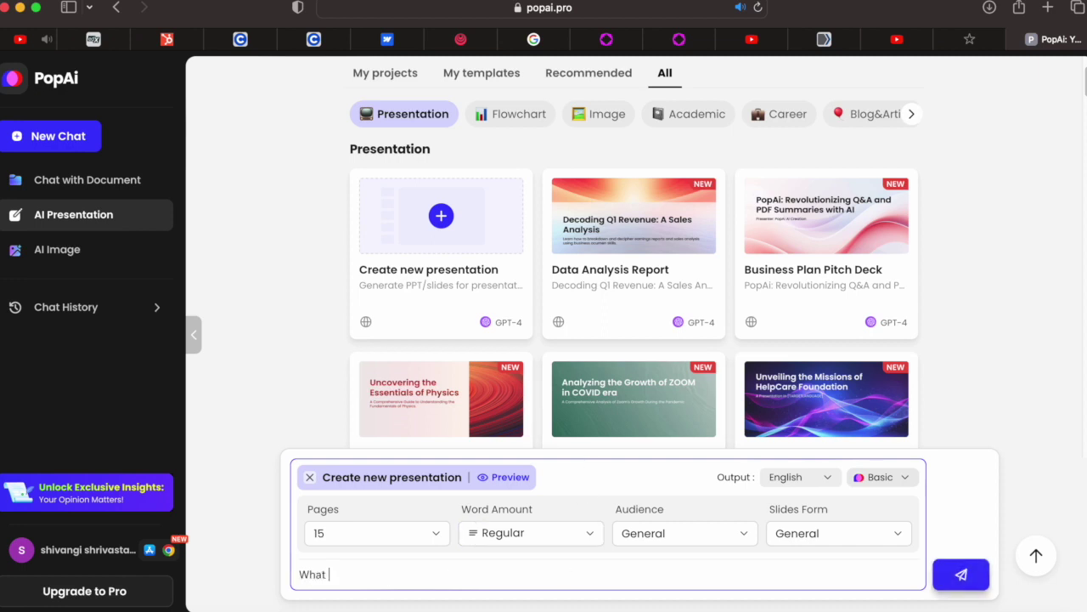
pyautogui.write('is Artificial Intelligance')
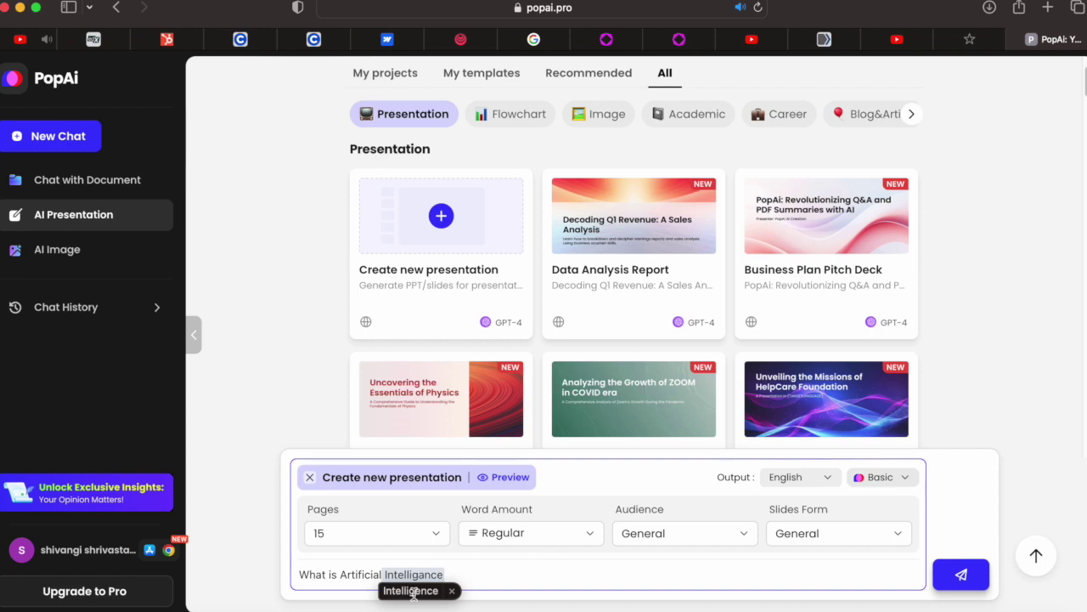
pyautogui.click(413, 592)
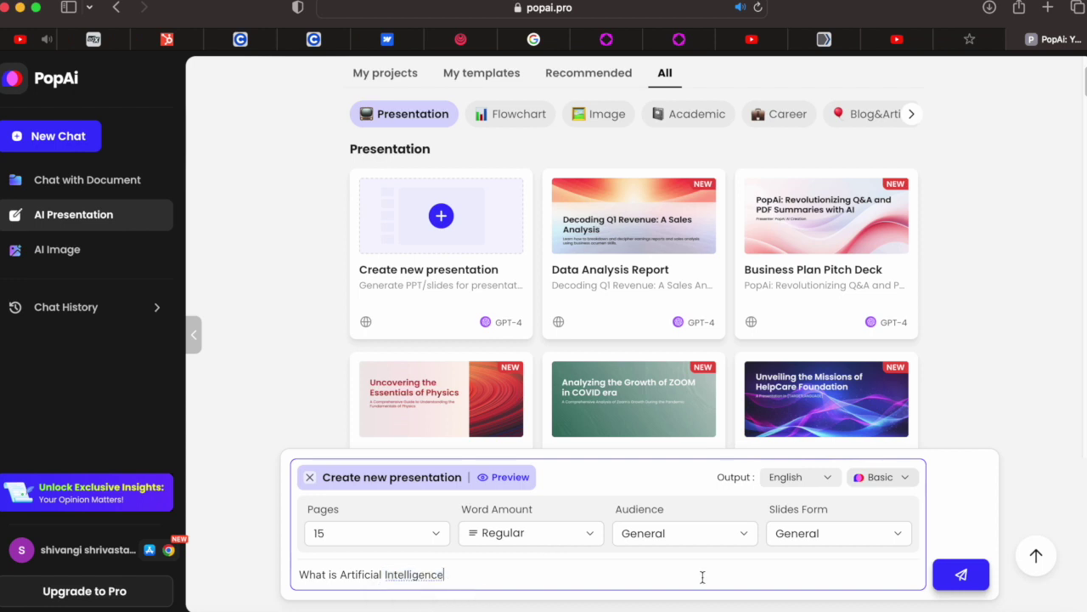
pyautogui.click(958, 576)
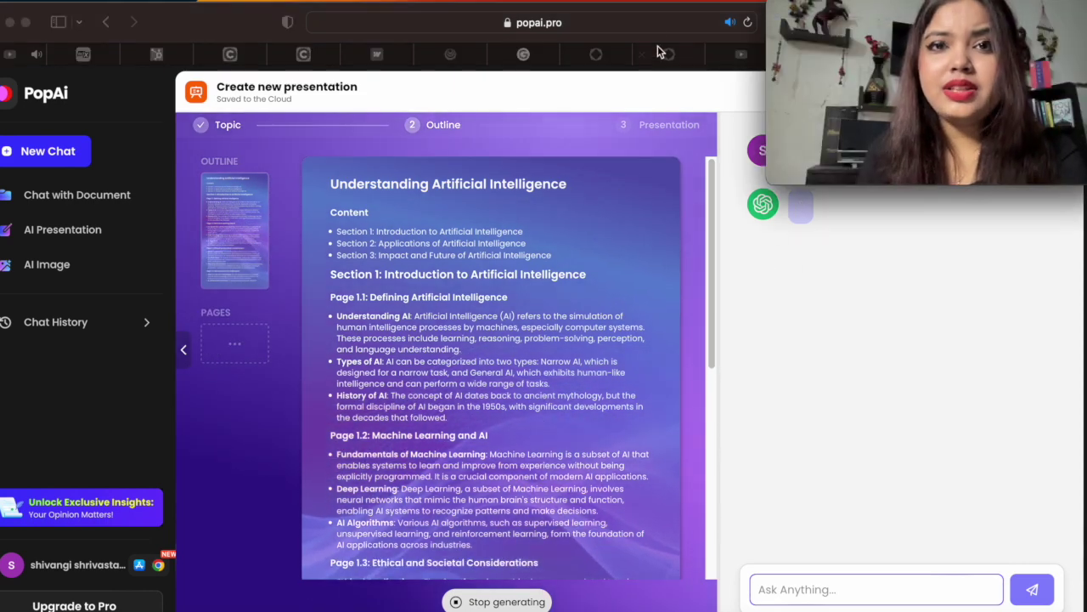
# Create the presentation slides from the generated Understanding Artificial Intelligence outline
pyautogui.click(705, 22)
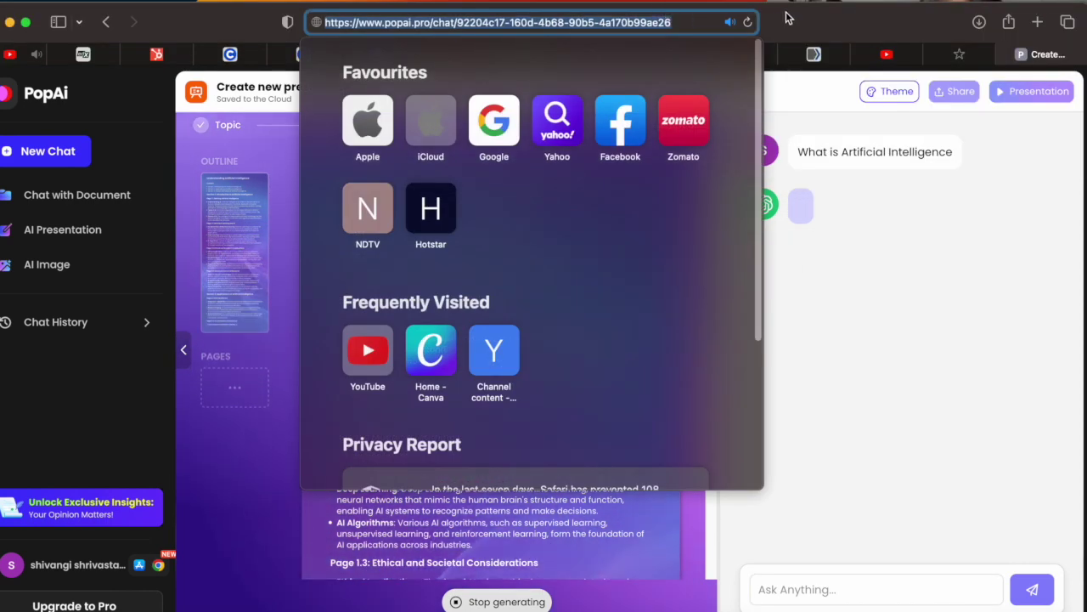
pyautogui.click(861, 240)
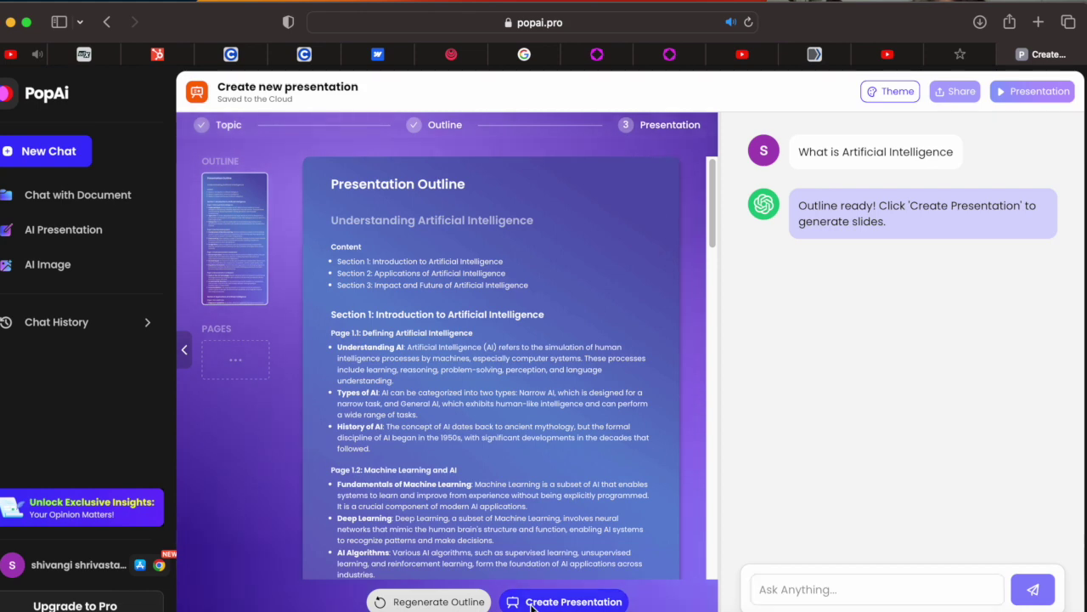
pyautogui.click(532, 604)
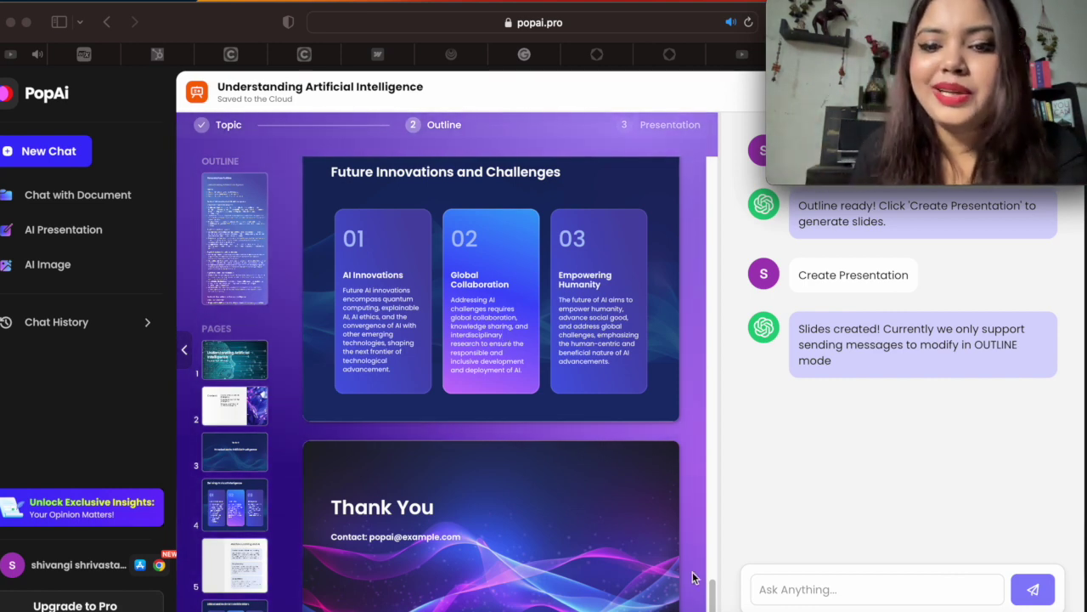
# Delete the word "Understanding" from the first slide's title so it reads "Artificial Intelligence"
pyautogui.moveTo(713, 597); pyautogui.dragTo(688, 209)
pyautogui.scroll(3, 686, 208)
pyautogui.scroll(5, 686, 191)
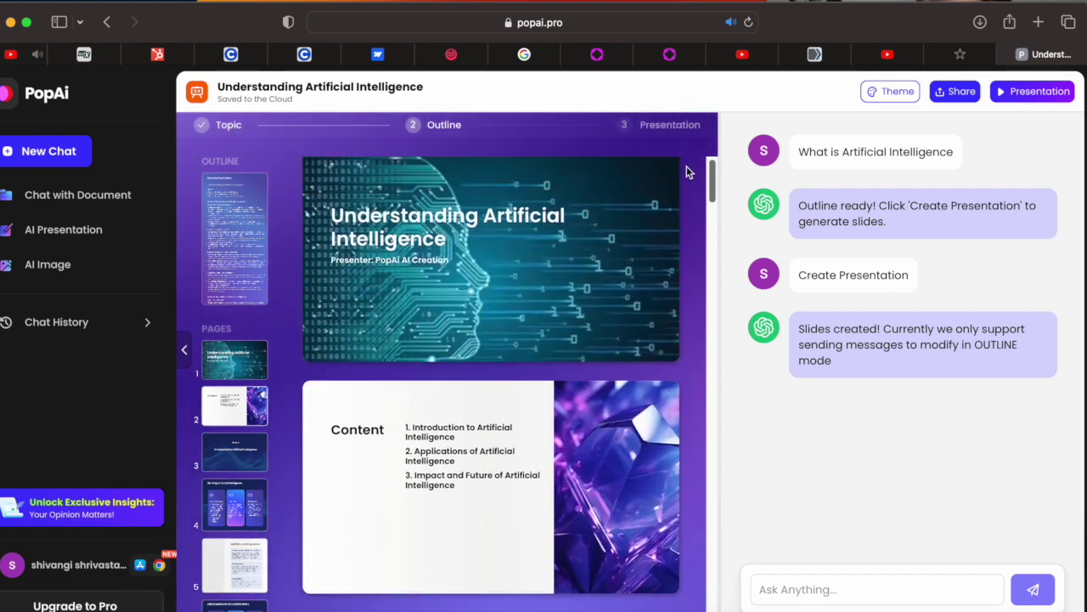
pyautogui.click(446, 226)
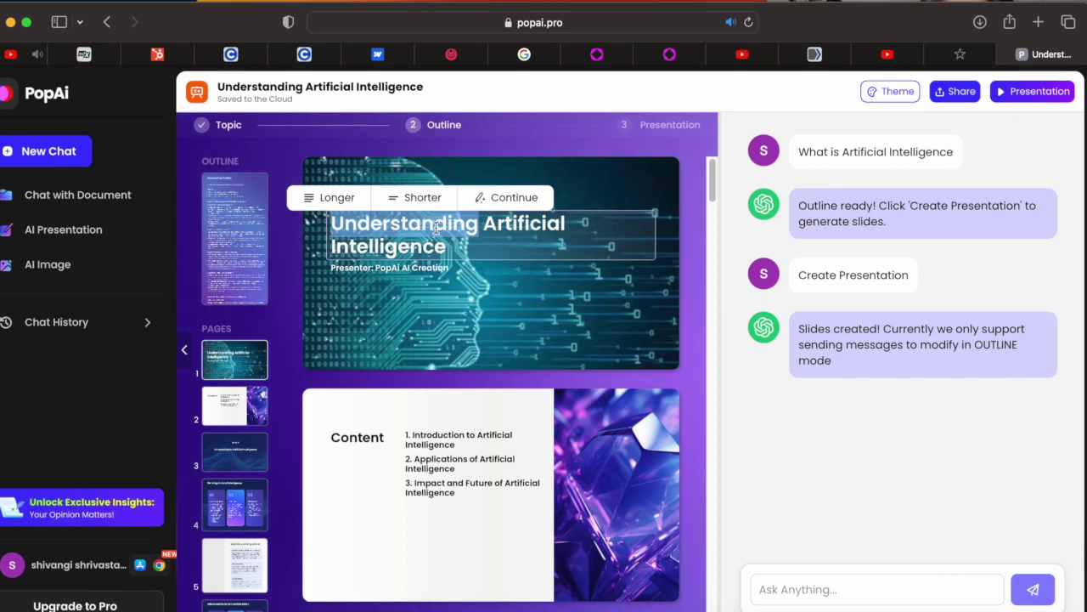
pyautogui.doubleClick(436, 228)
pyautogui.press('BackSpace')
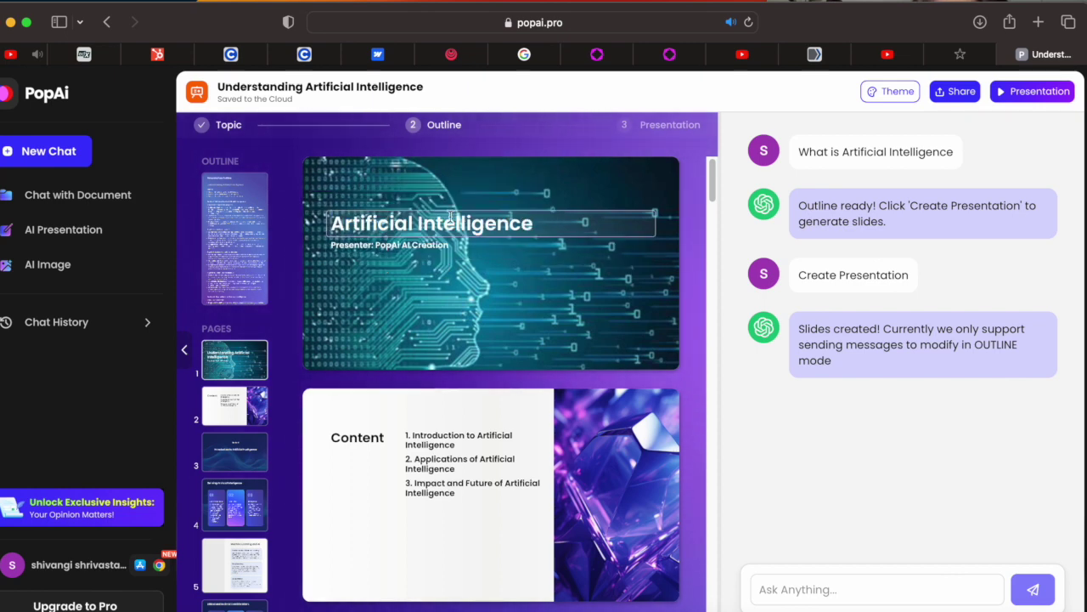
# Try the green and dark grey presentation themes, return to the purple wave theme and close the theme selection
pyautogui.click(886, 94)
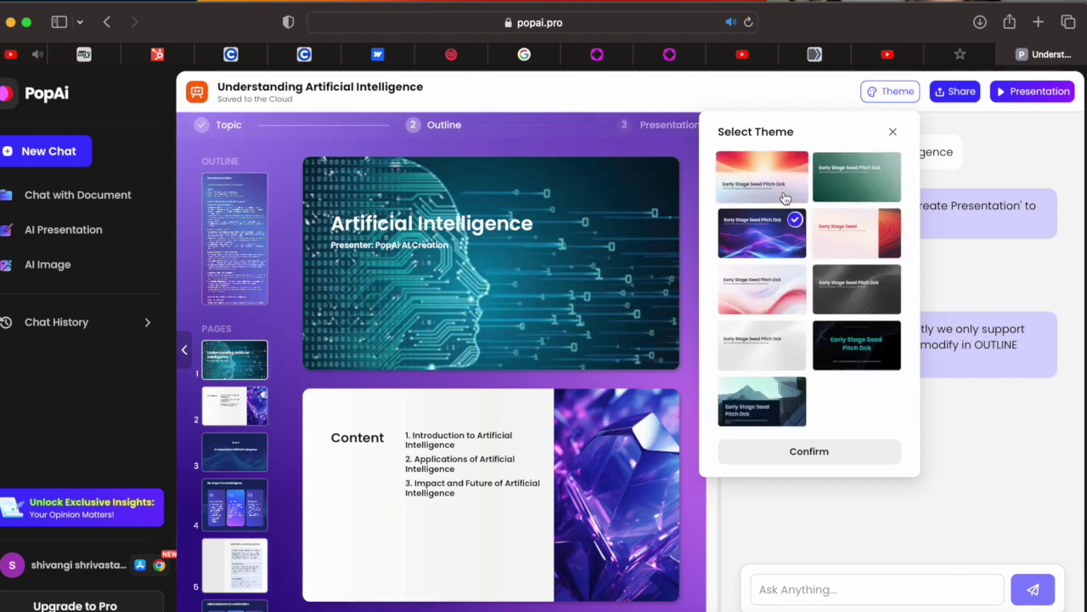
pyautogui.click(857, 179)
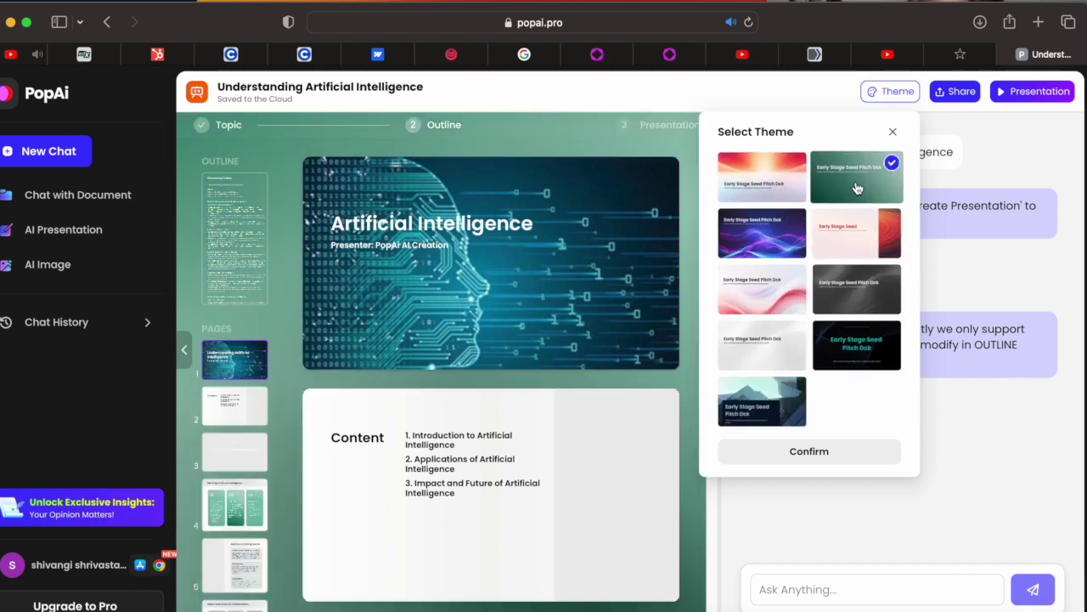
pyautogui.click(795, 231)
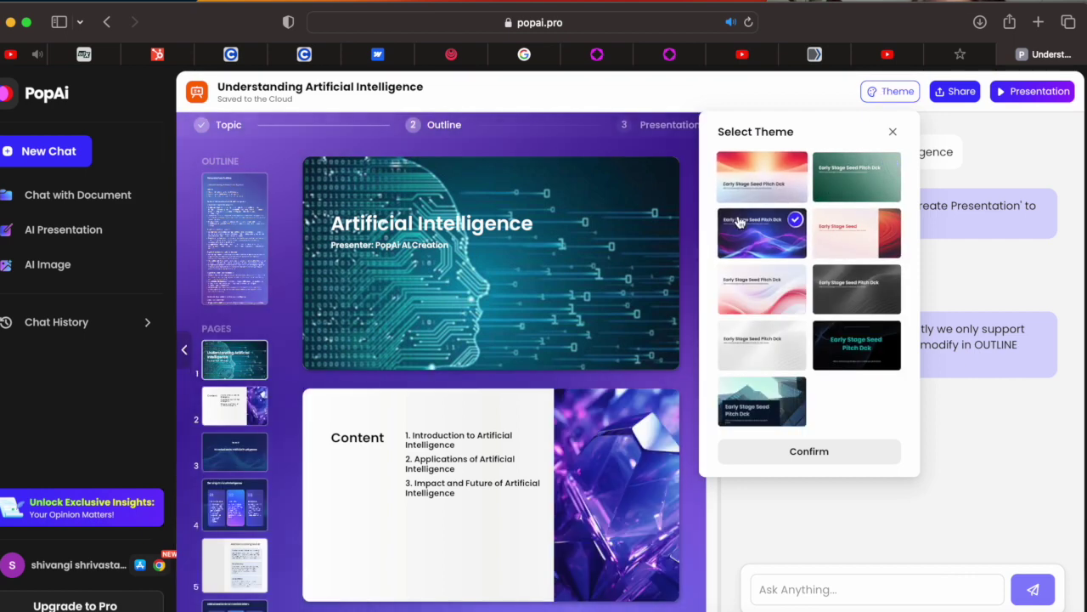
pyautogui.click(837, 287)
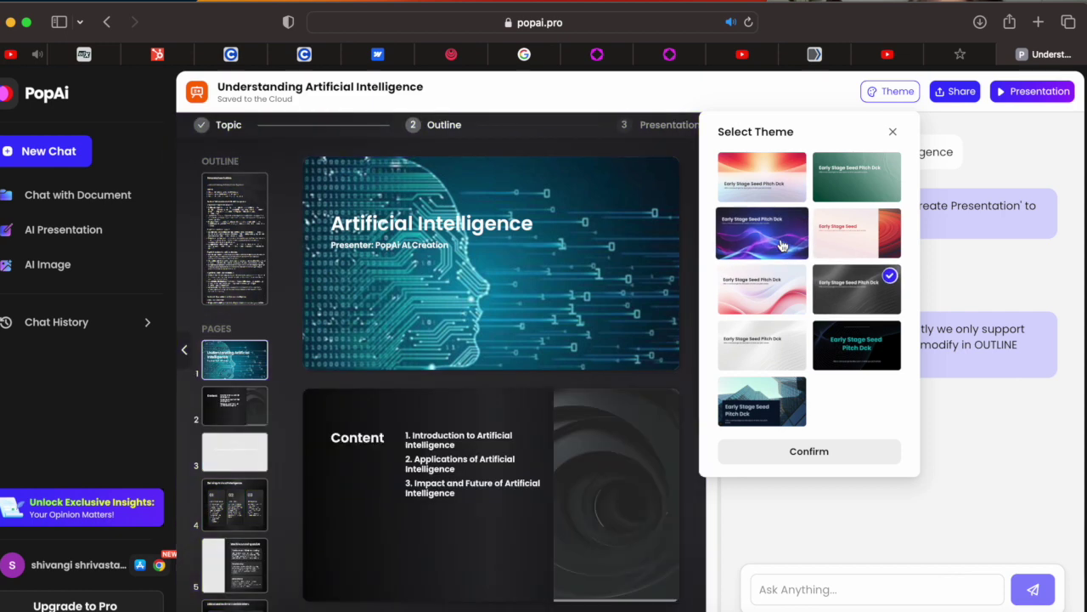
pyautogui.click(781, 244)
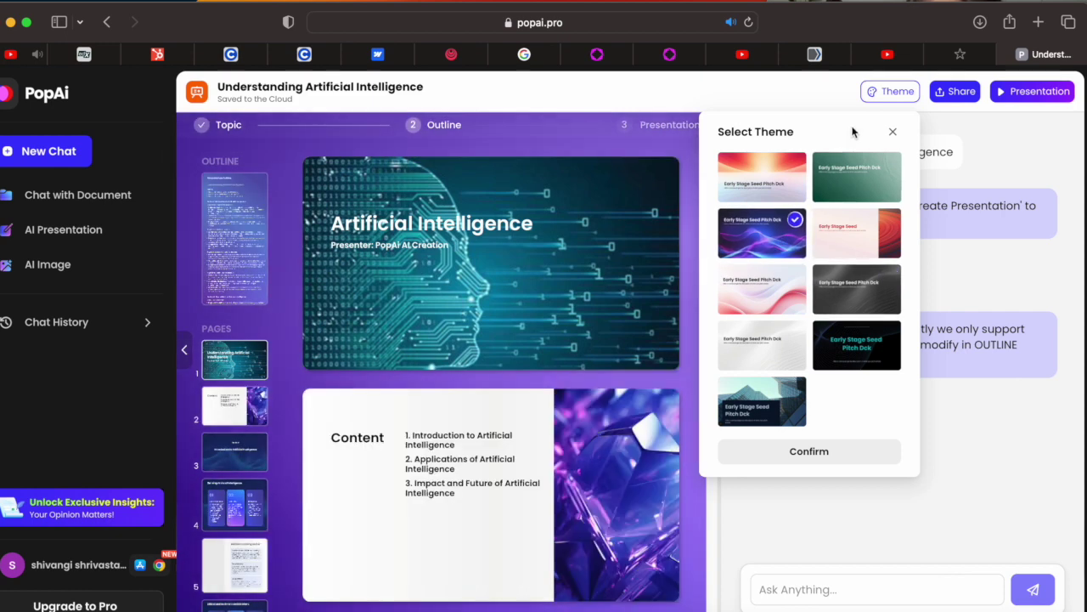
pyautogui.click(525, 295)
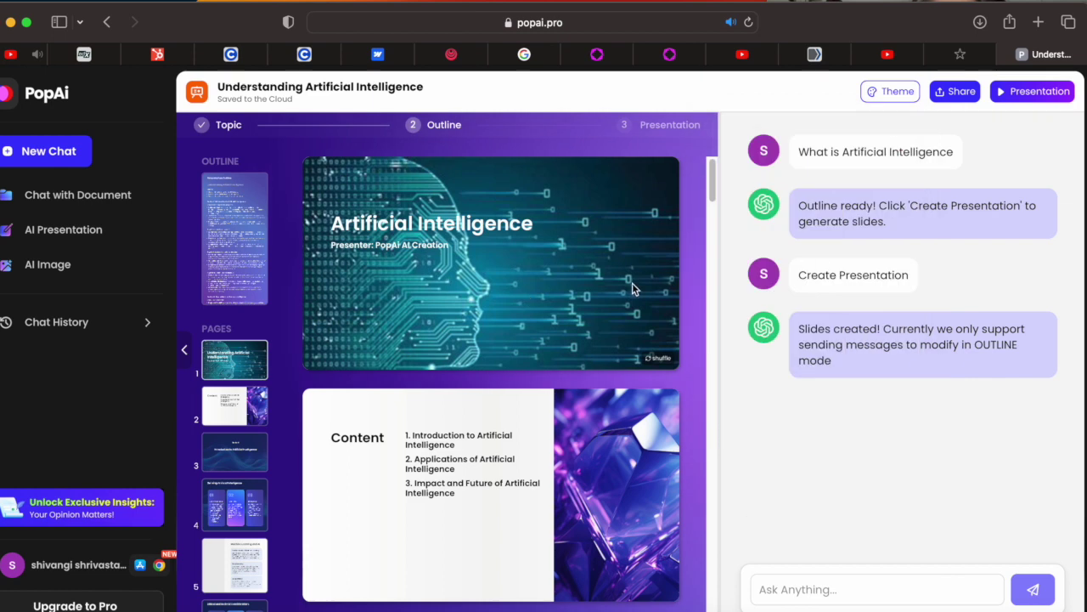
# Replace "PopAi AI Creation" in the title slide's presenter line with the presenter's first name
pyautogui.scroll(-3, 712, 184)
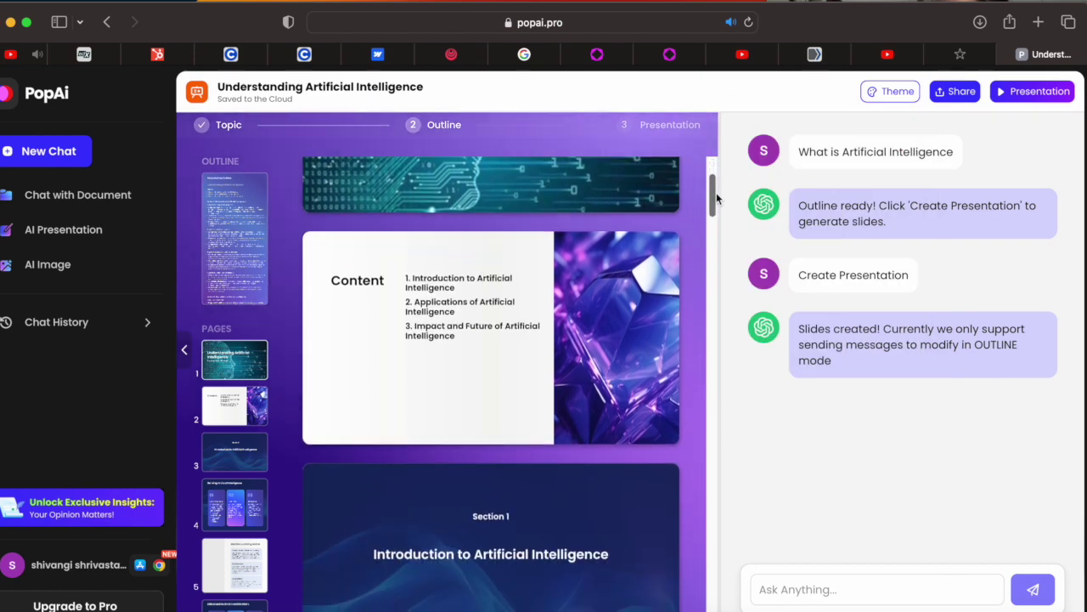
pyautogui.scroll(3, 712, 189)
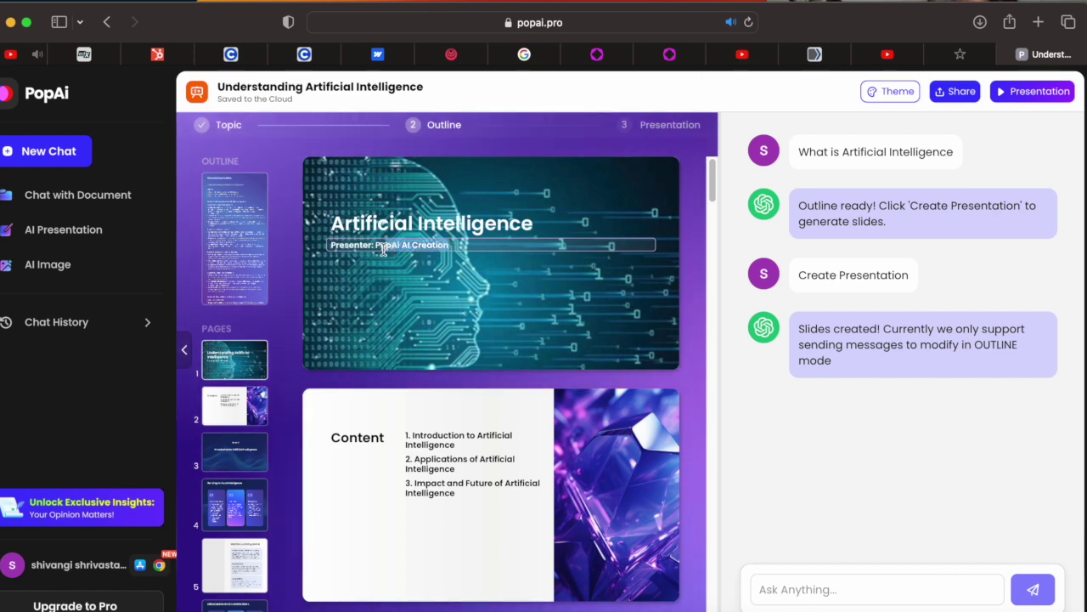
pyautogui.moveTo(331, 245); pyautogui.dragTo(377, 247)
pyautogui.press('BackSpace')
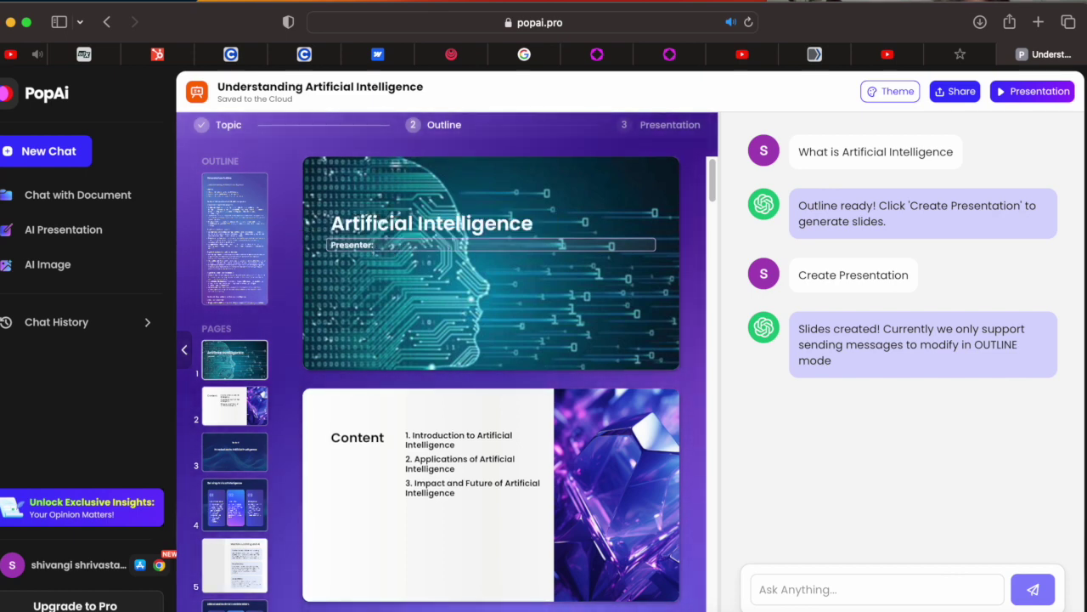
pyautogui.write('Shivang')
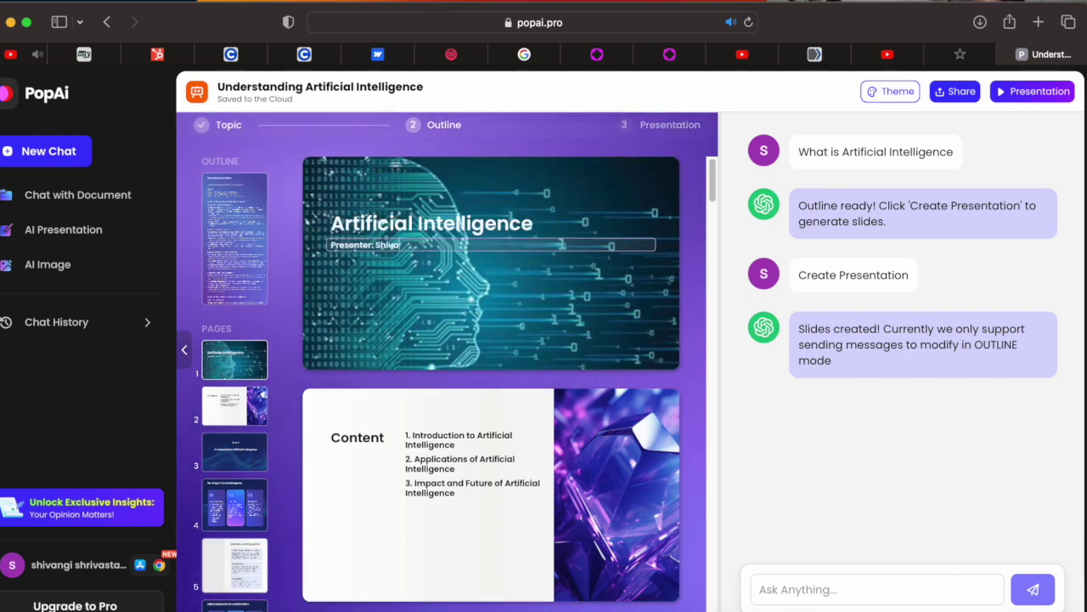
pyautogui.click(404, 336)
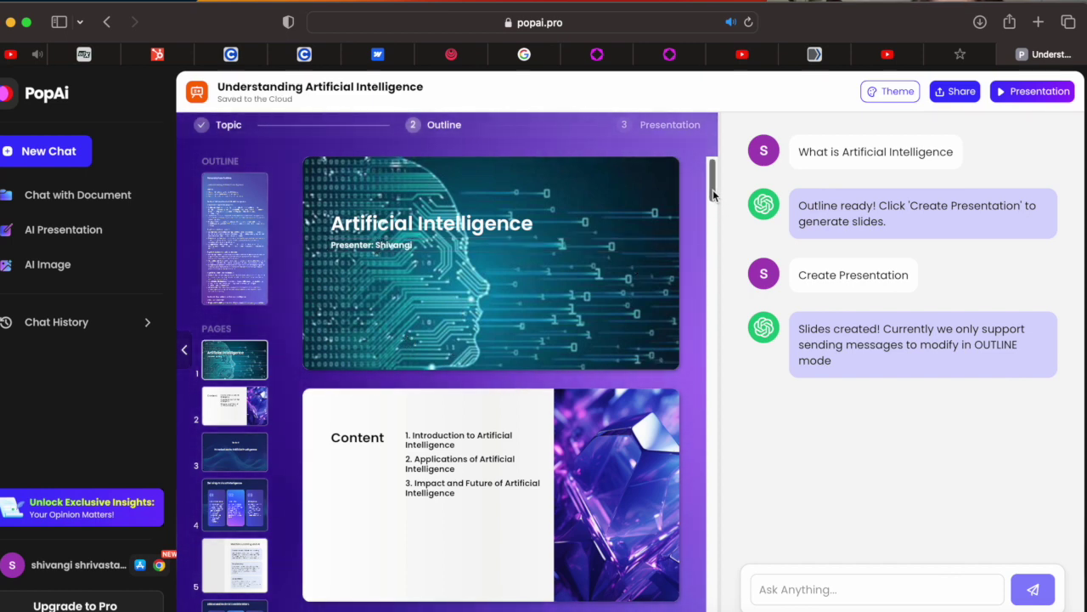
# Review the generated slides from the Content page through to the Section 2 title slide
pyautogui.scroll(-5, 639, 274)
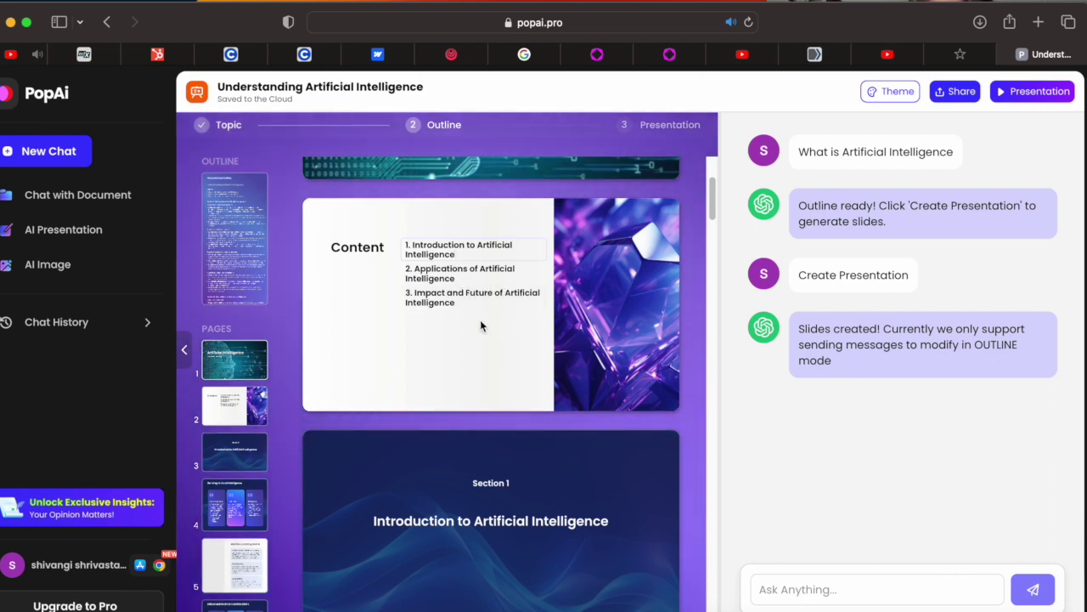
pyautogui.moveTo(663, 206)
pyautogui.moveTo(712, 197); pyautogui.dragTo(712, 233)
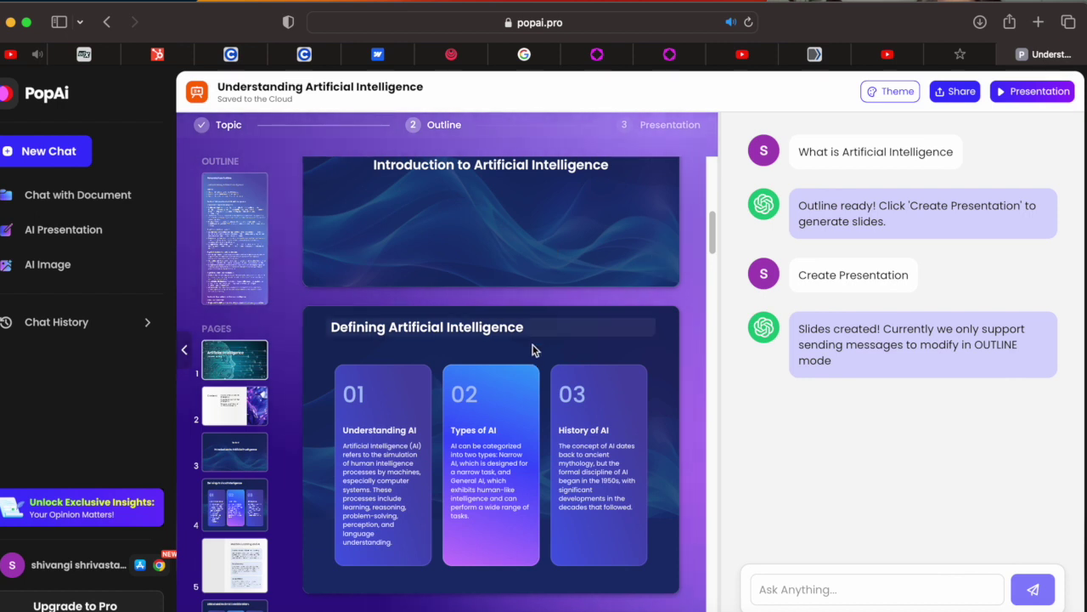
pyautogui.moveTo(712, 228); pyautogui.dragTo(608, 278)
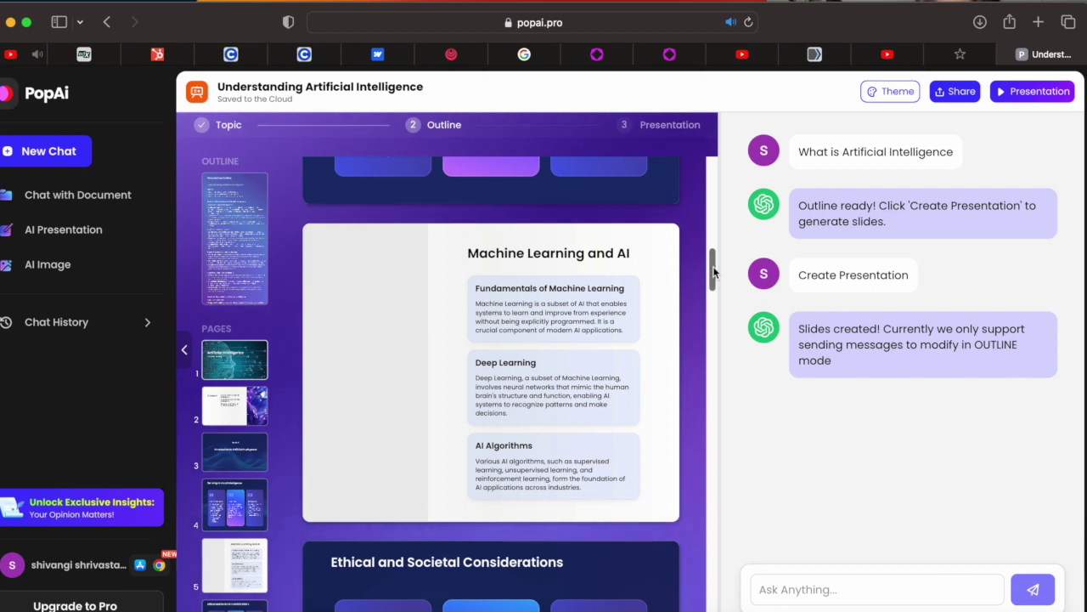
pyautogui.moveTo(714, 272); pyautogui.dragTo(711, 296)
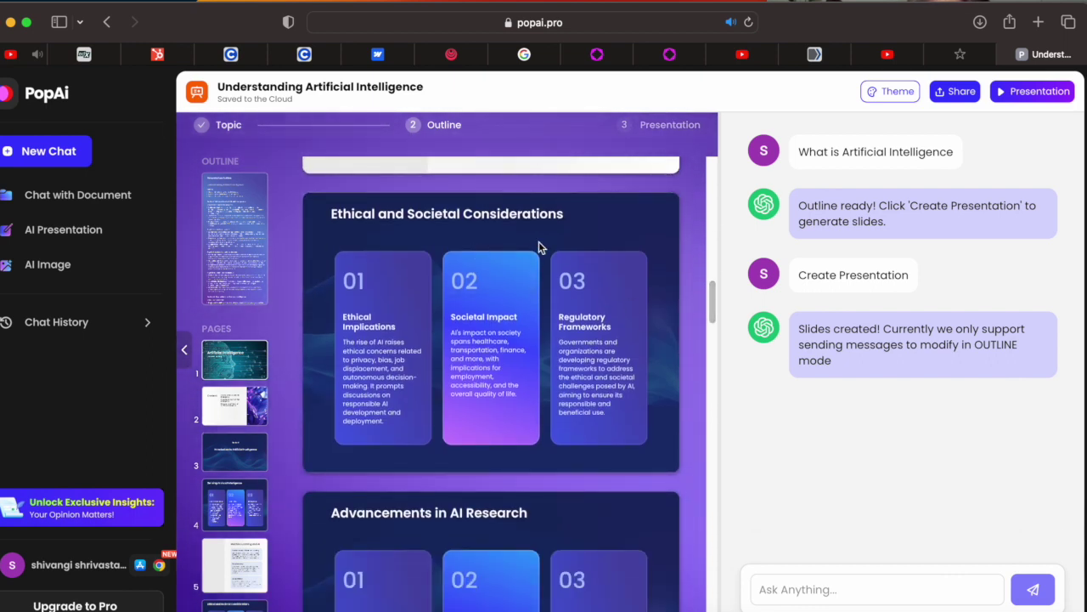
pyautogui.scroll(-5, 712, 306)
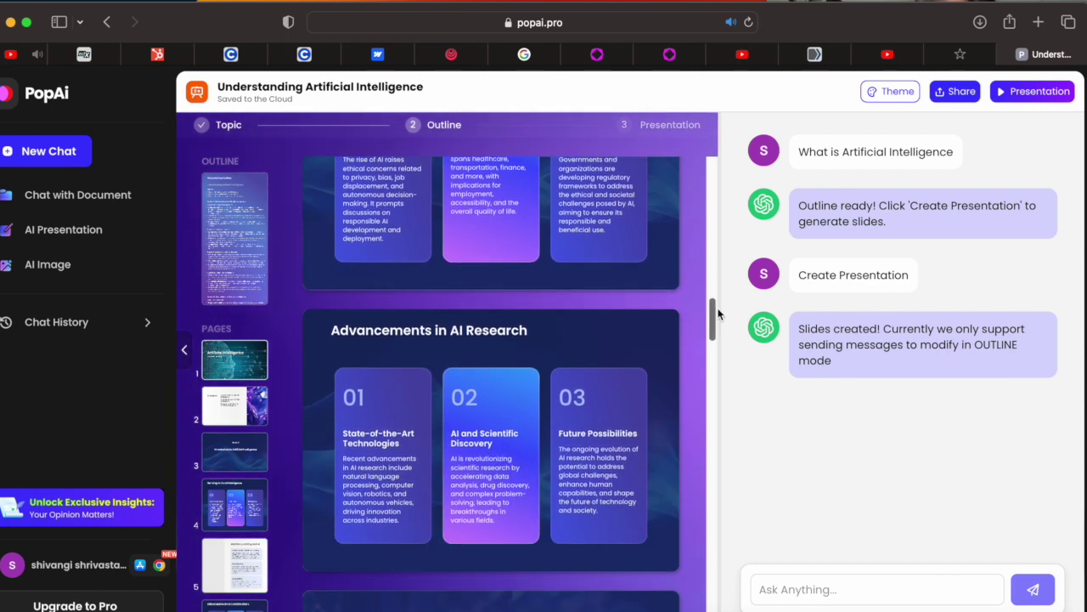
pyautogui.moveTo(717, 309); pyautogui.dragTo(714, 336)
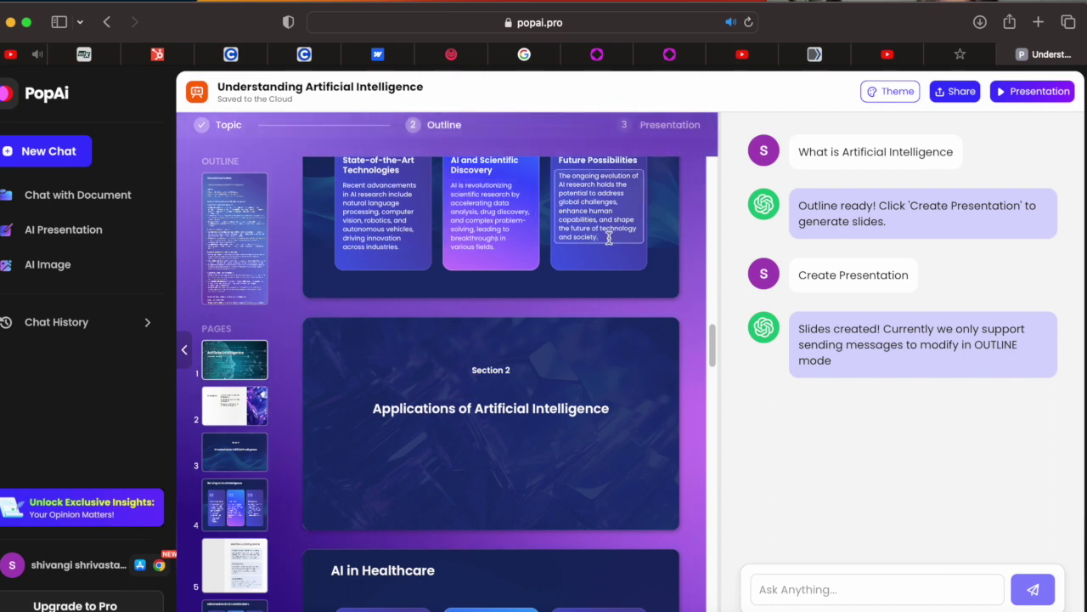
# Shorten the Future Possibilities text on the Advancements in AI Research slide so it ends with "enhance human capabilities, and AI."
pyautogui.click(605, 237)
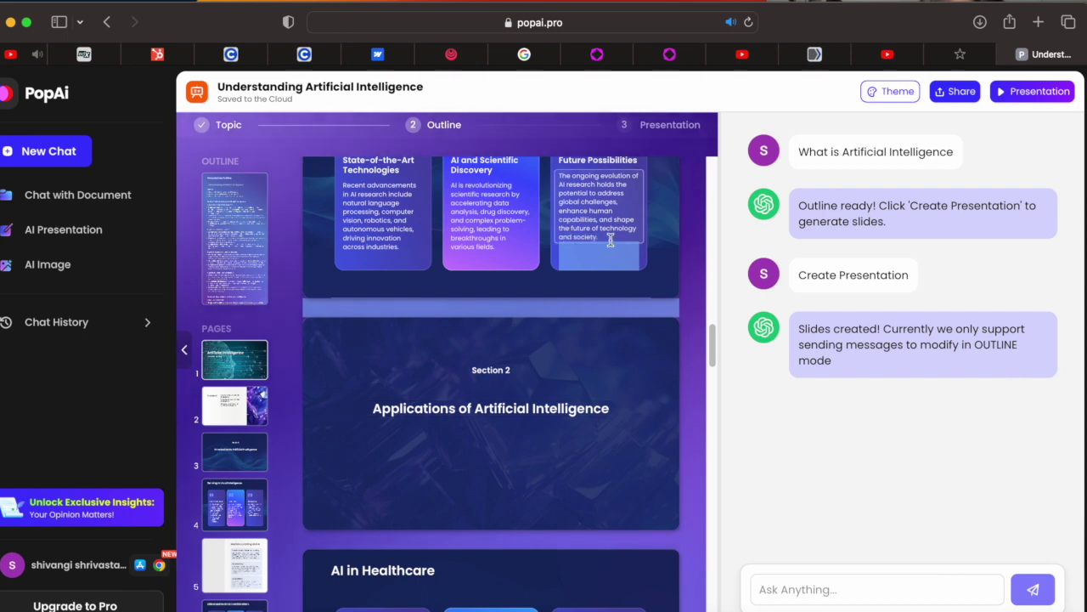
pyautogui.press('BackSpace')
pyautogui.press('BackSpace')
pyautogui.press('BackSpace')
pyautogui.press('BackSpace')
pyautogui.press('BackSpace')
pyautogui.press('BackSpace')
pyautogui.press('BackSpace')
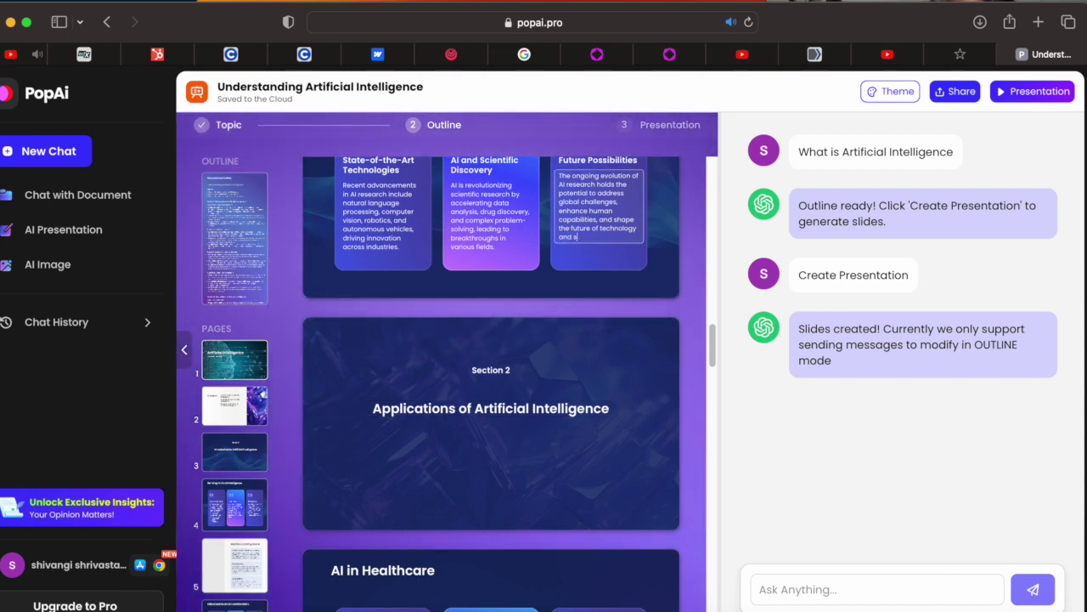
pyautogui.press('BackSpace')
pyautogui.press('BackSpace')
pyautogui.press('BackSpace')
pyautogui.press('BackSpace')
pyautogui.press('BackSpace')
pyautogui.press('BackSpace')
pyautogui.press('BackSpace')
pyautogui.press('BackSpace')
pyautogui.press('BackSpace')
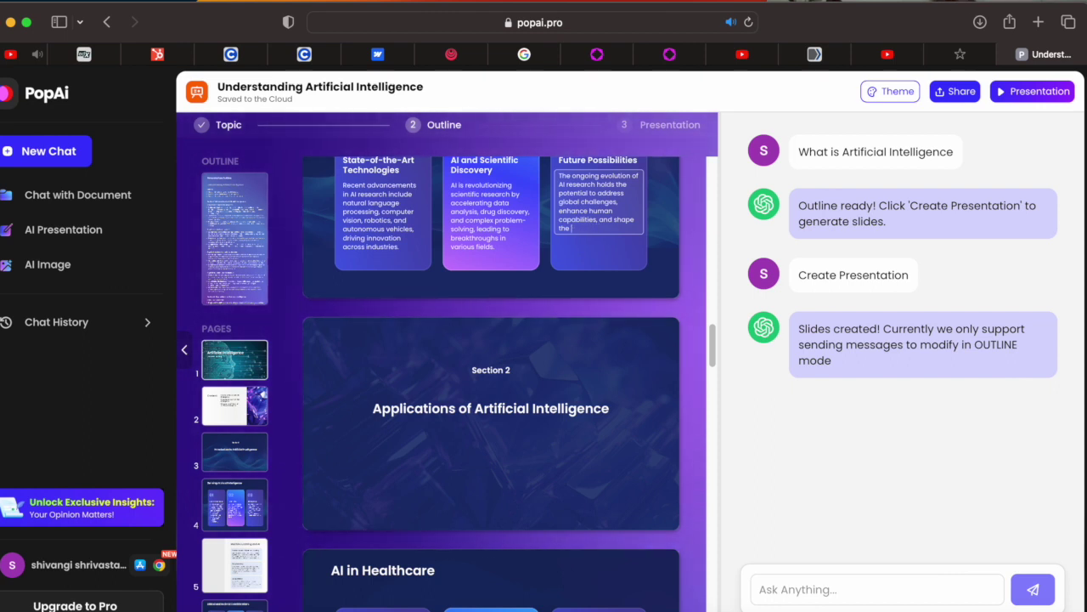
pyautogui.press('BackSpace')
pyautogui.press('BackSpace')
pyautogui.press('BackSpace')
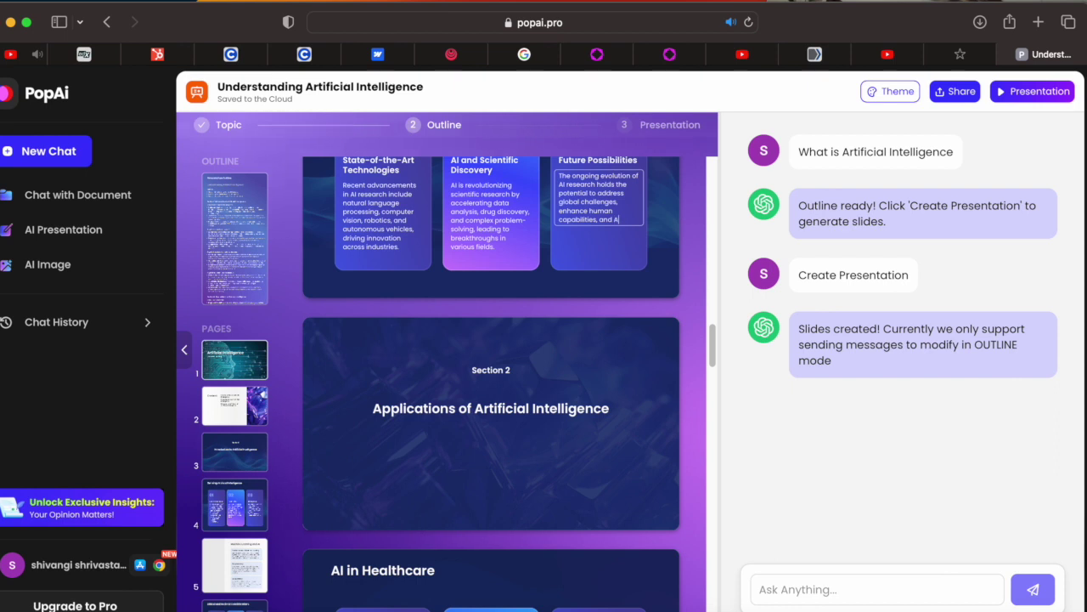
pyautogui.write('AI.')
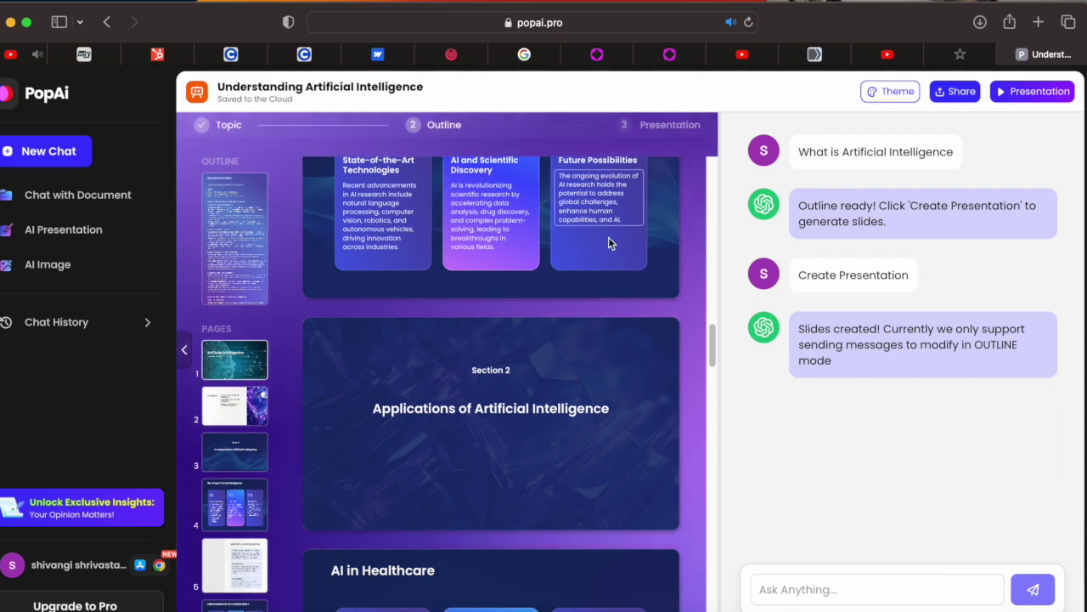
pyautogui.click(511, 371)
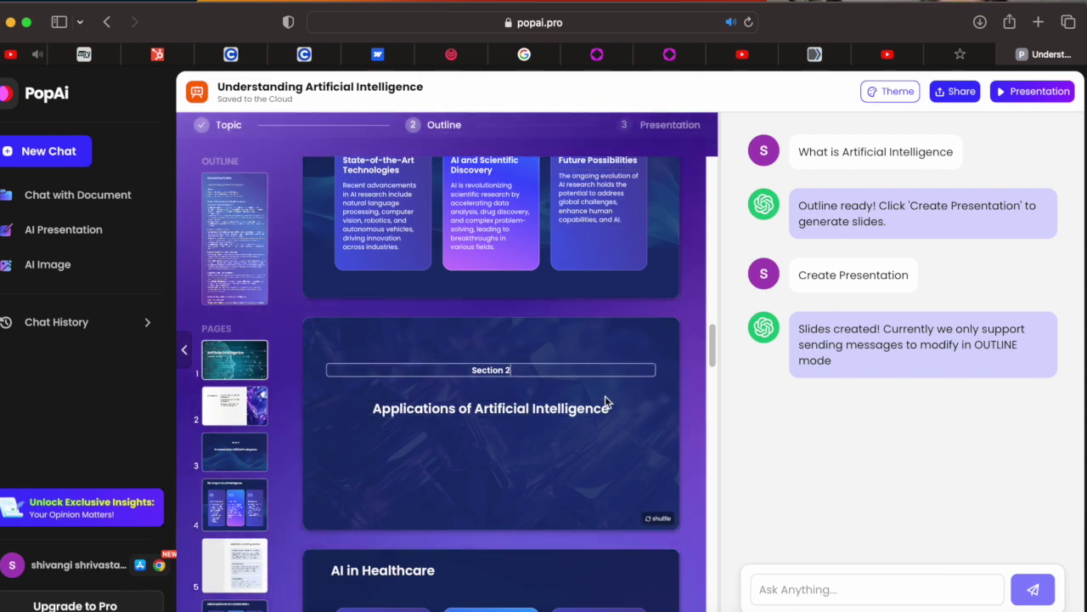
# Return to the title slide and show the sharing options for the presentation
pyautogui.moveTo(716, 332)
pyautogui.mouseDown()
pyautogui.moveTo(718, 469)
pyautogui.moveTo(711, 437)
pyautogui.moveTo(699, 584)
pyautogui.moveTo(709, 581)
pyautogui.moveTo(711, 600)
pyautogui.moveTo(656, 130)
pyautogui.mouseUp()
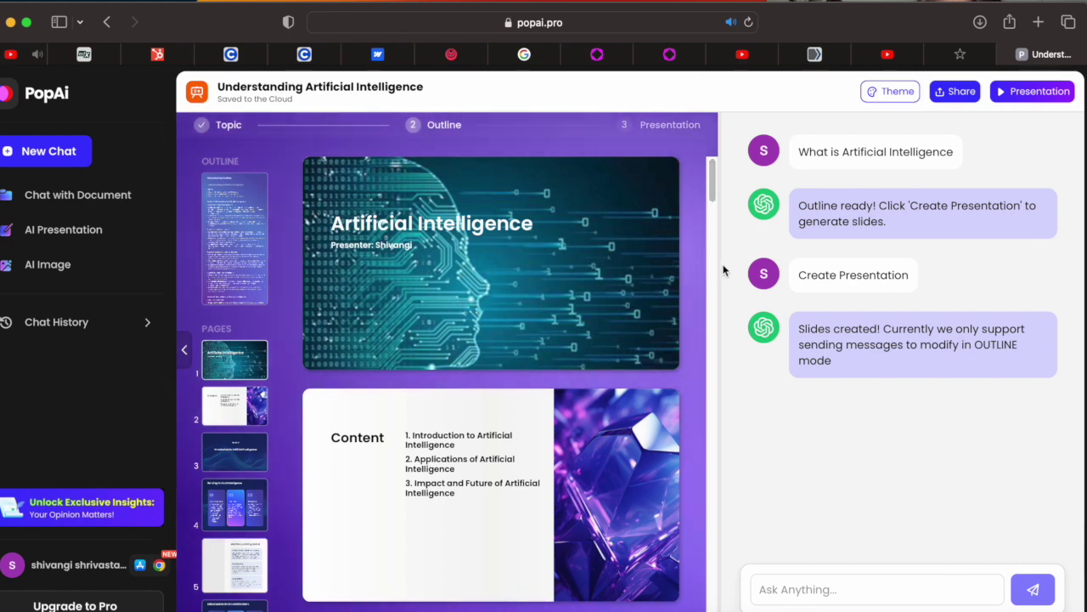
pyautogui.click(952, 99)
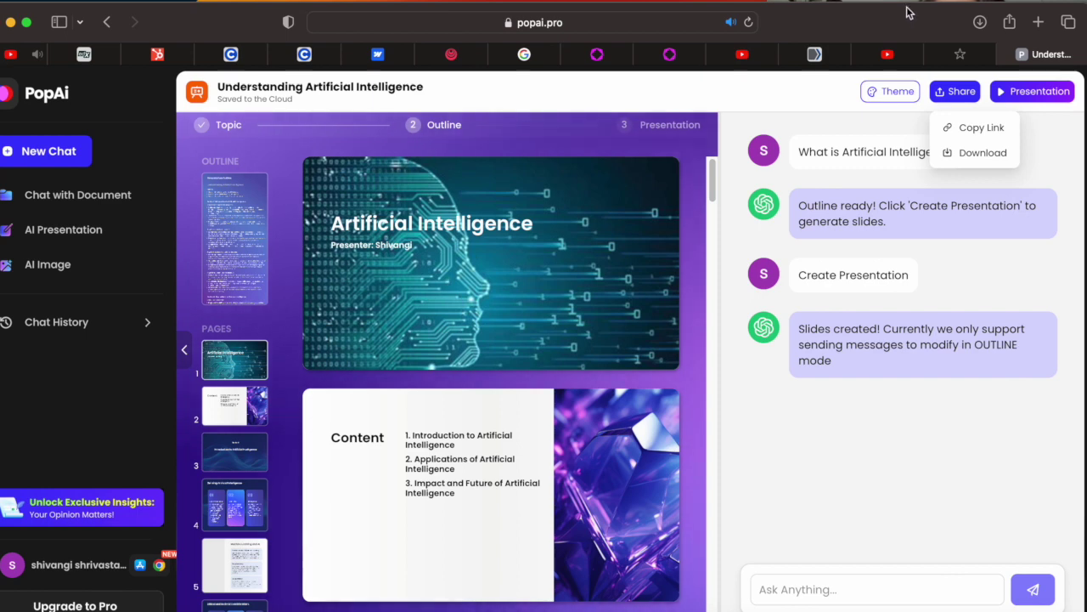
pyautogui.press('super+Tab')
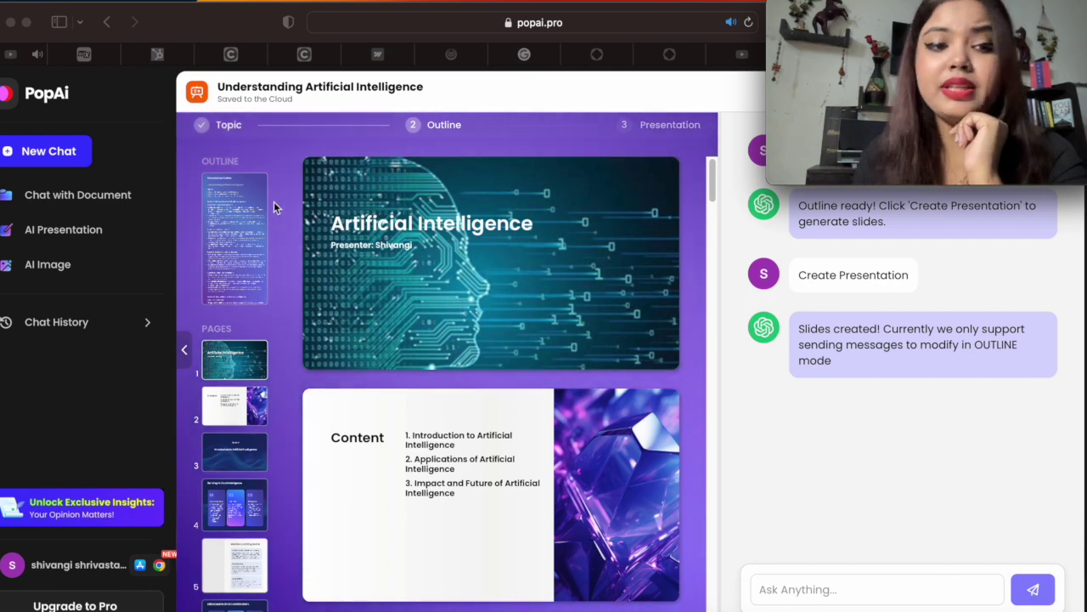
# Open the AI Image template gallery and switch it to the Presentation category
pyautogui.click(60, 268)
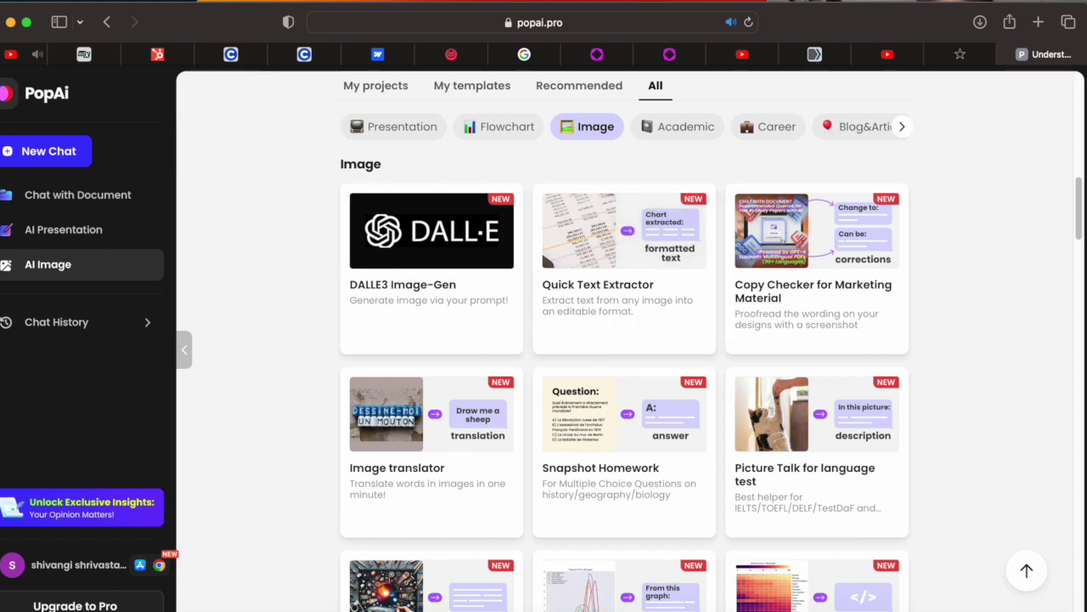
pyautogui.moveTo(1077, 223); pyautogui.dragTo(1077, 128)
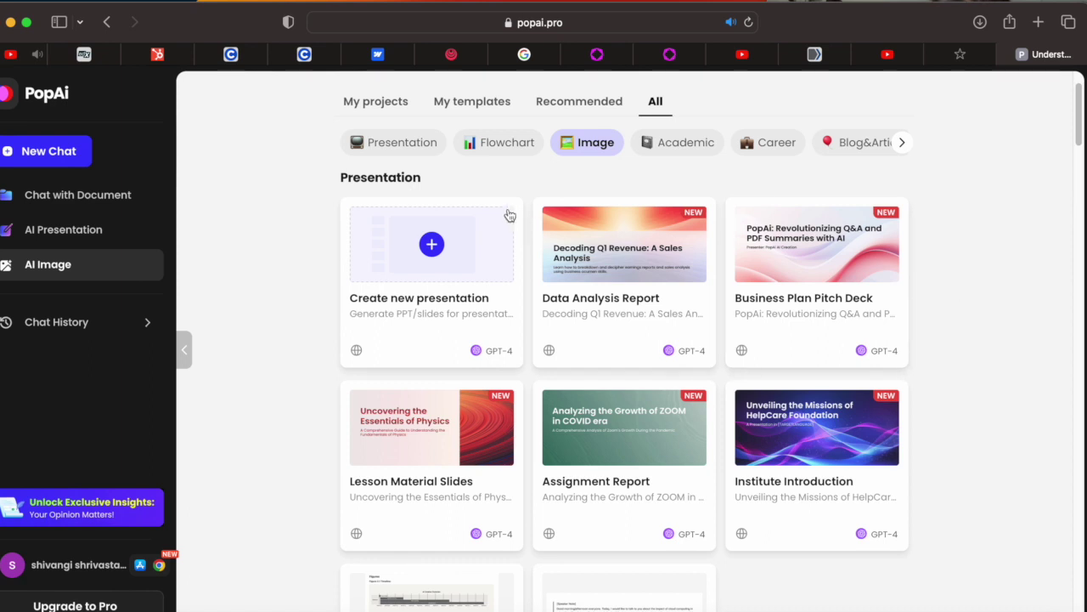
pyautogui.click(389, 151)
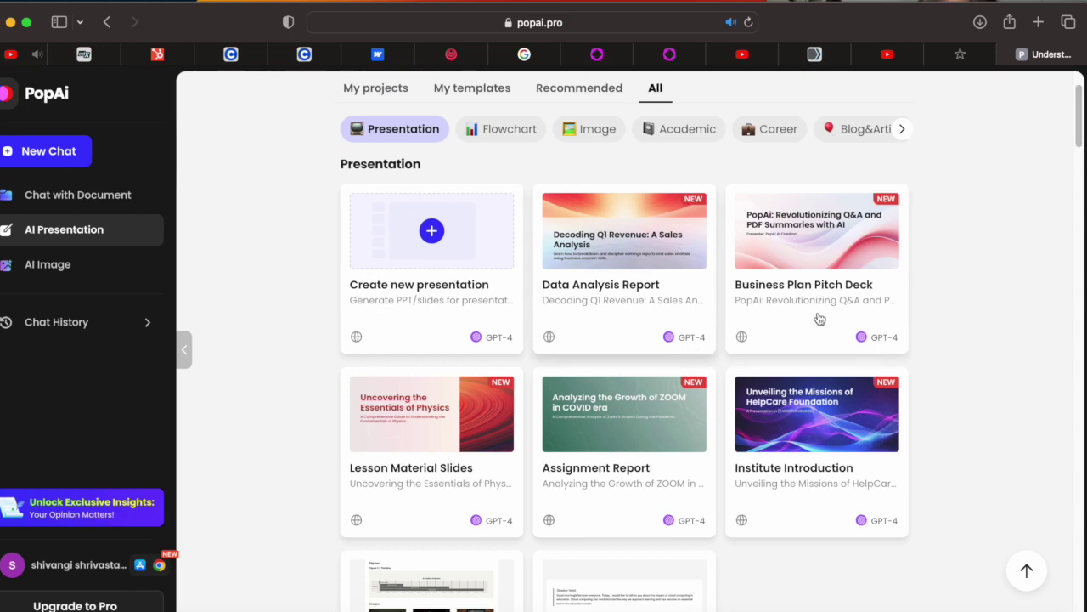
# Look through the Presentation, Flowchart and Image templates, then return to the start of the gallery
pyautogui.moveTo(1082, 127); pyautogui.dragTo(1083, 192)
pyautogui.moveTo(504, 310)
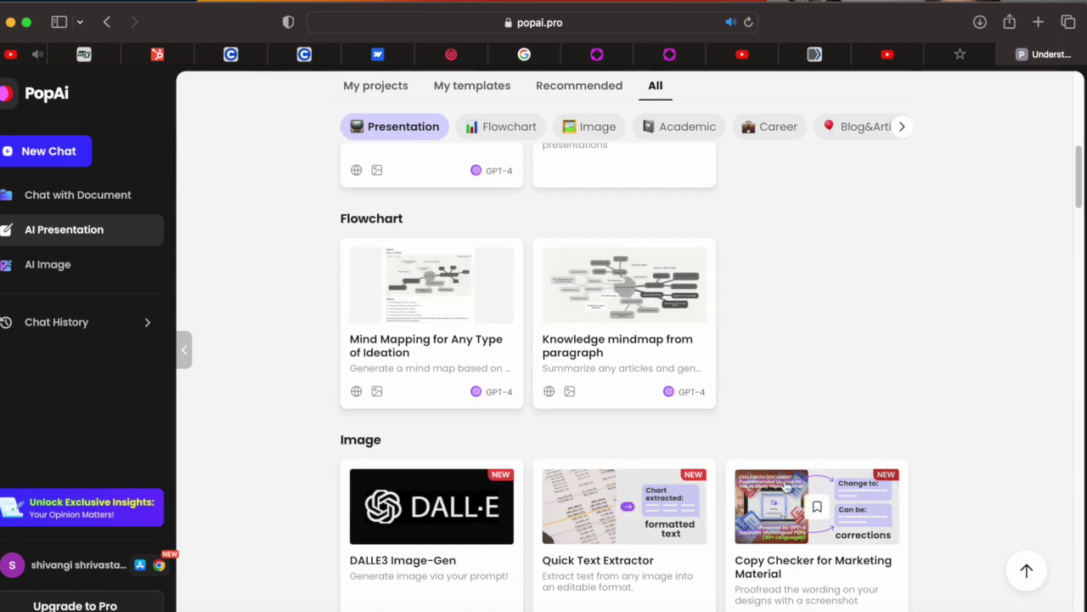
pyautogui.moveTo(1079, 175); pyautogui.dragTo(1081, 218)
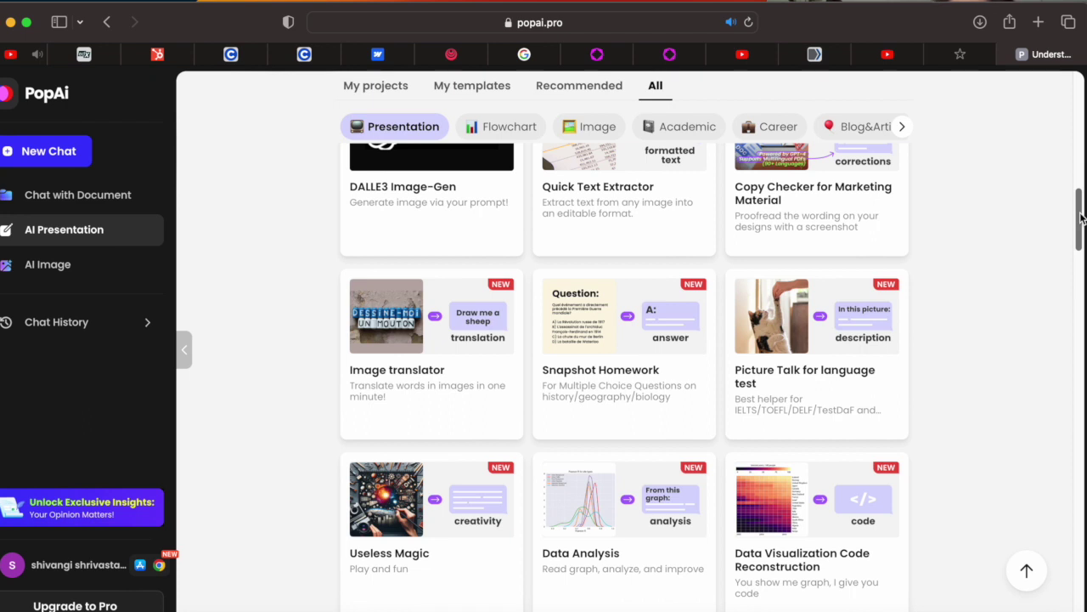
pyautogui.scroll(2, 1081, 218)
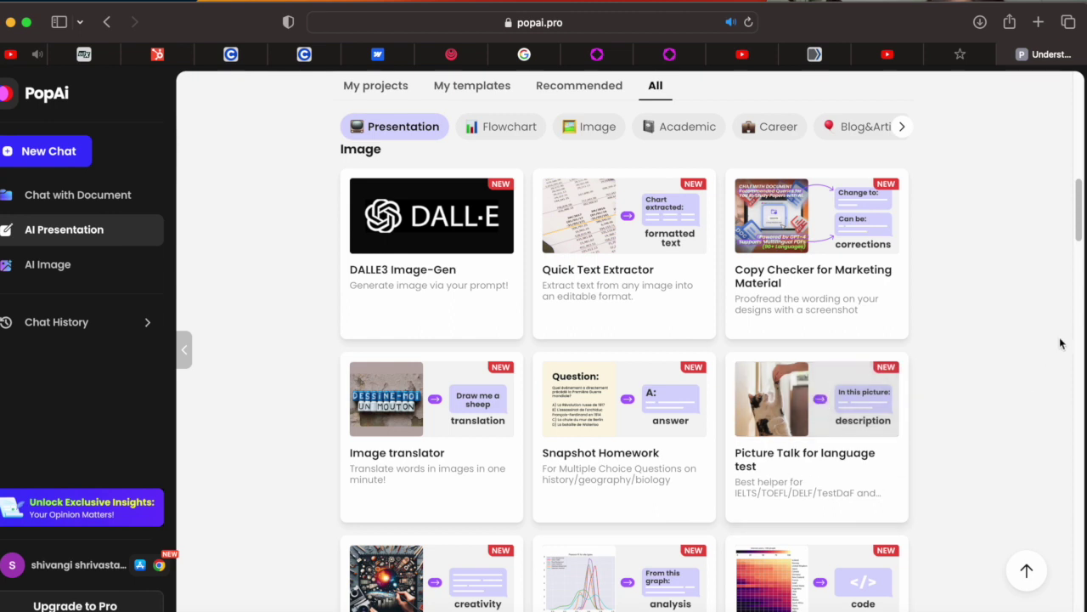
pyautogui.scroll(-3, 1079, 233)
pyautogui.scroll(-3, 1083, 238)
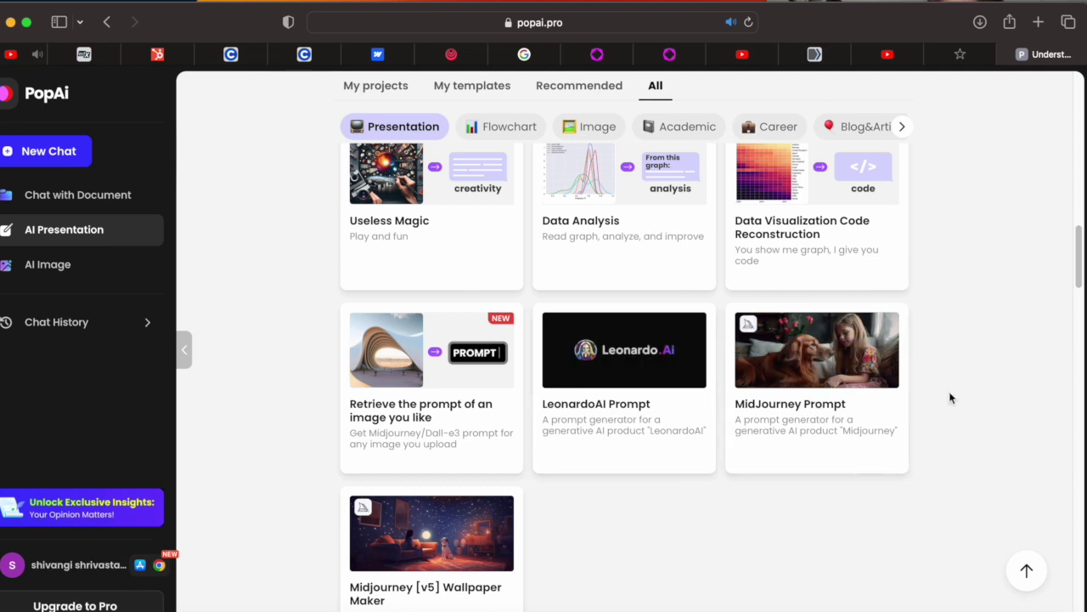
pyautogui.moveTo(1078, 281); pyautogui.dragTo(1059, 125)
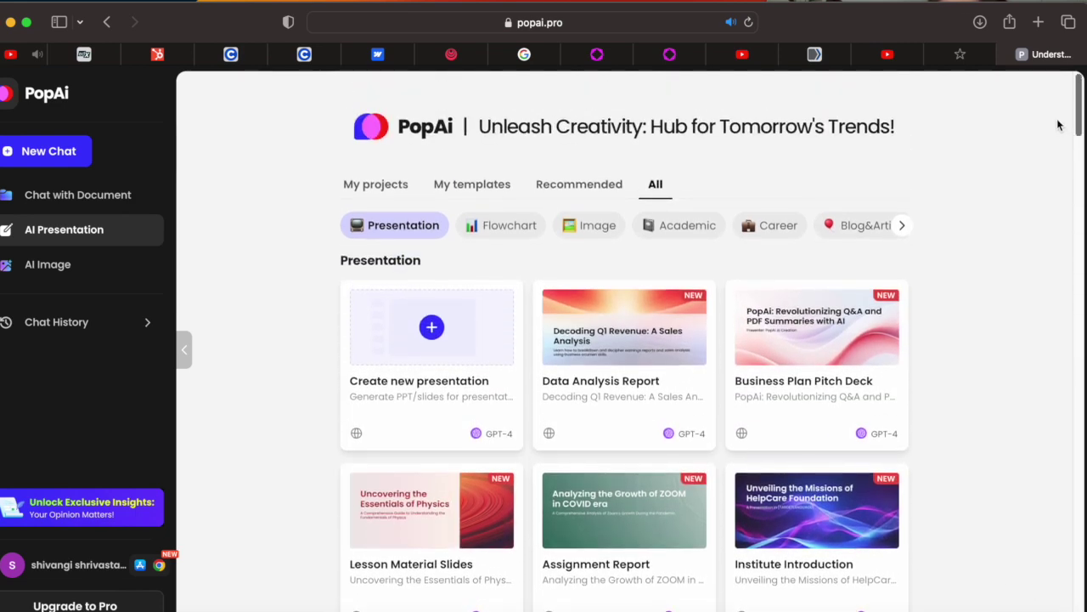